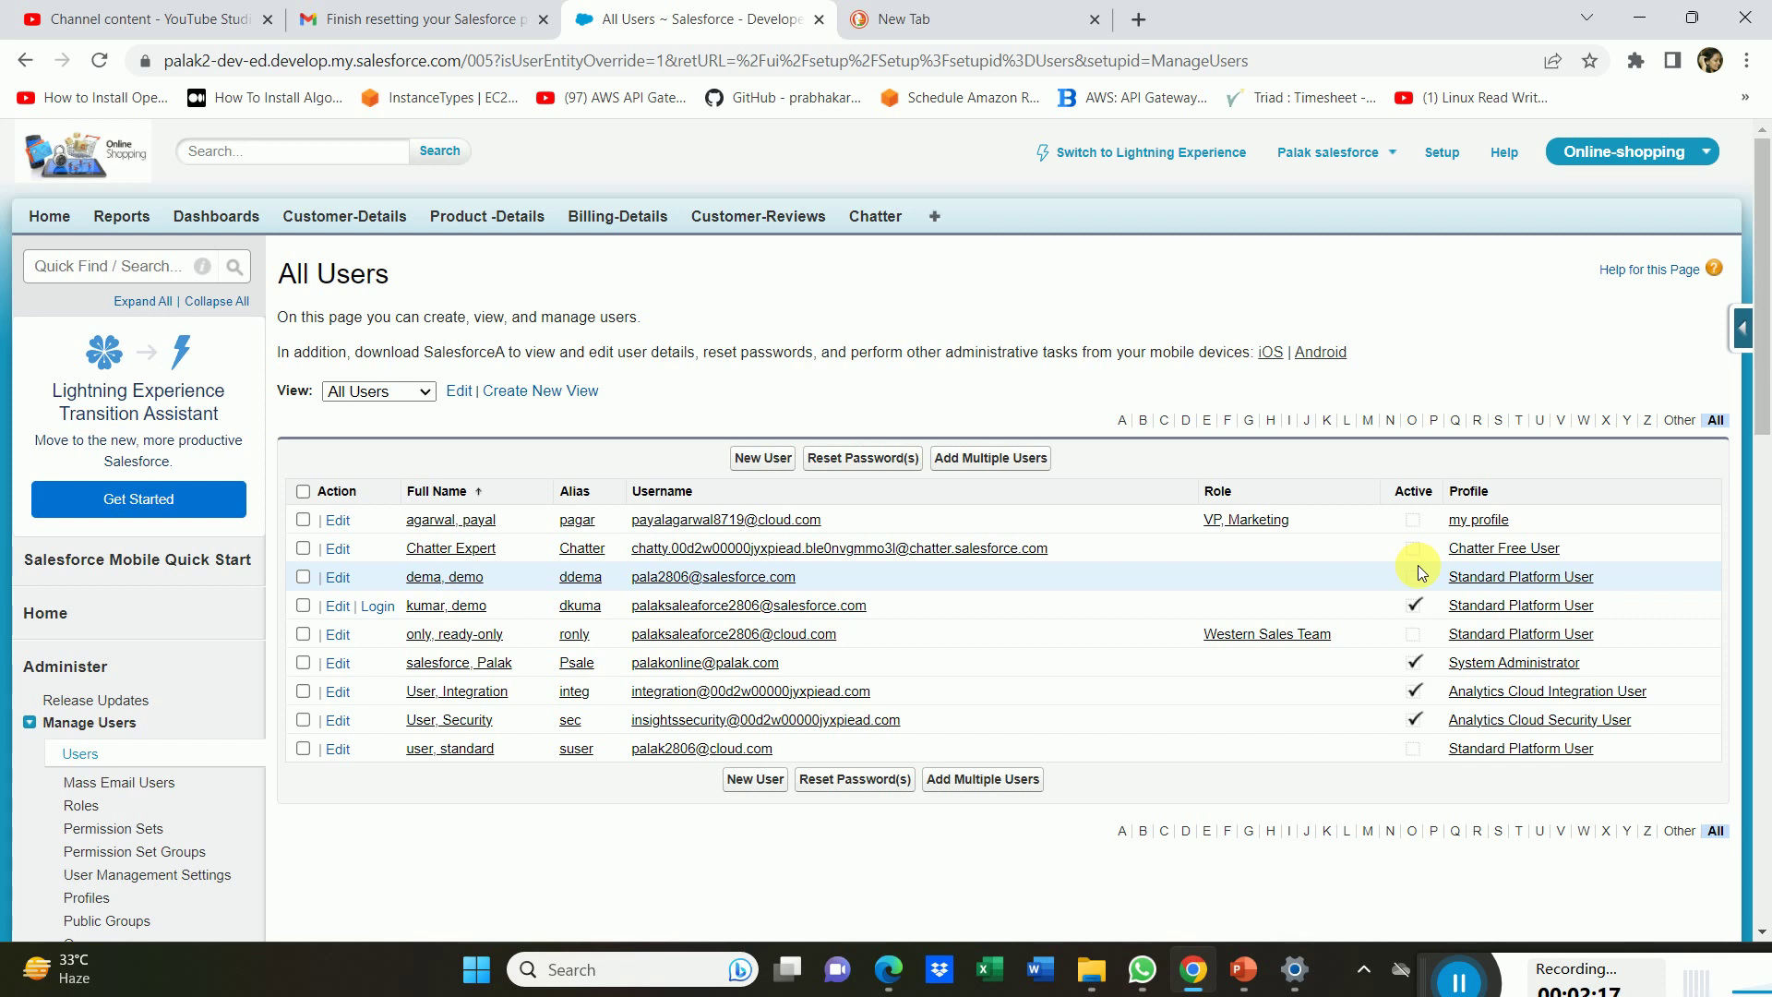
# Switch to Edge, log in to Salesforce as the active Standard Platform User with the username from the user list, and postpone phone registration.
pyautogui.moveTo(910, 605); pyautogui.dragTo(612, 622)
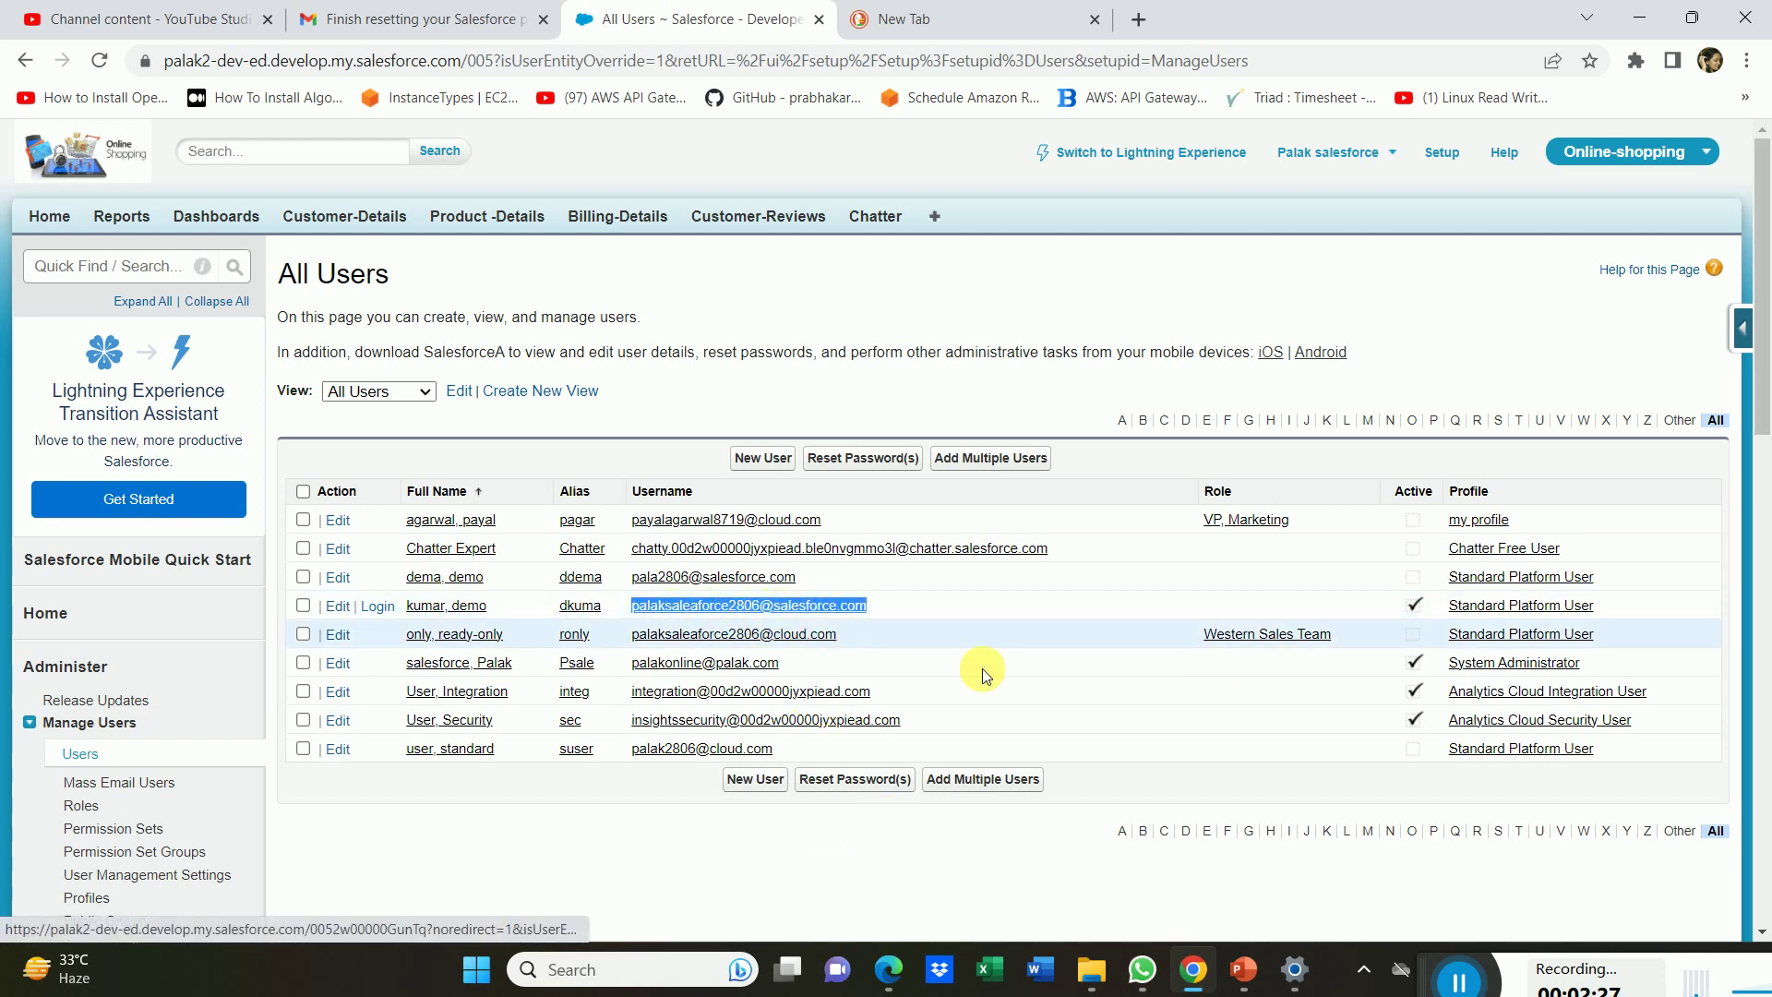
pyautogui.click(905, 979)
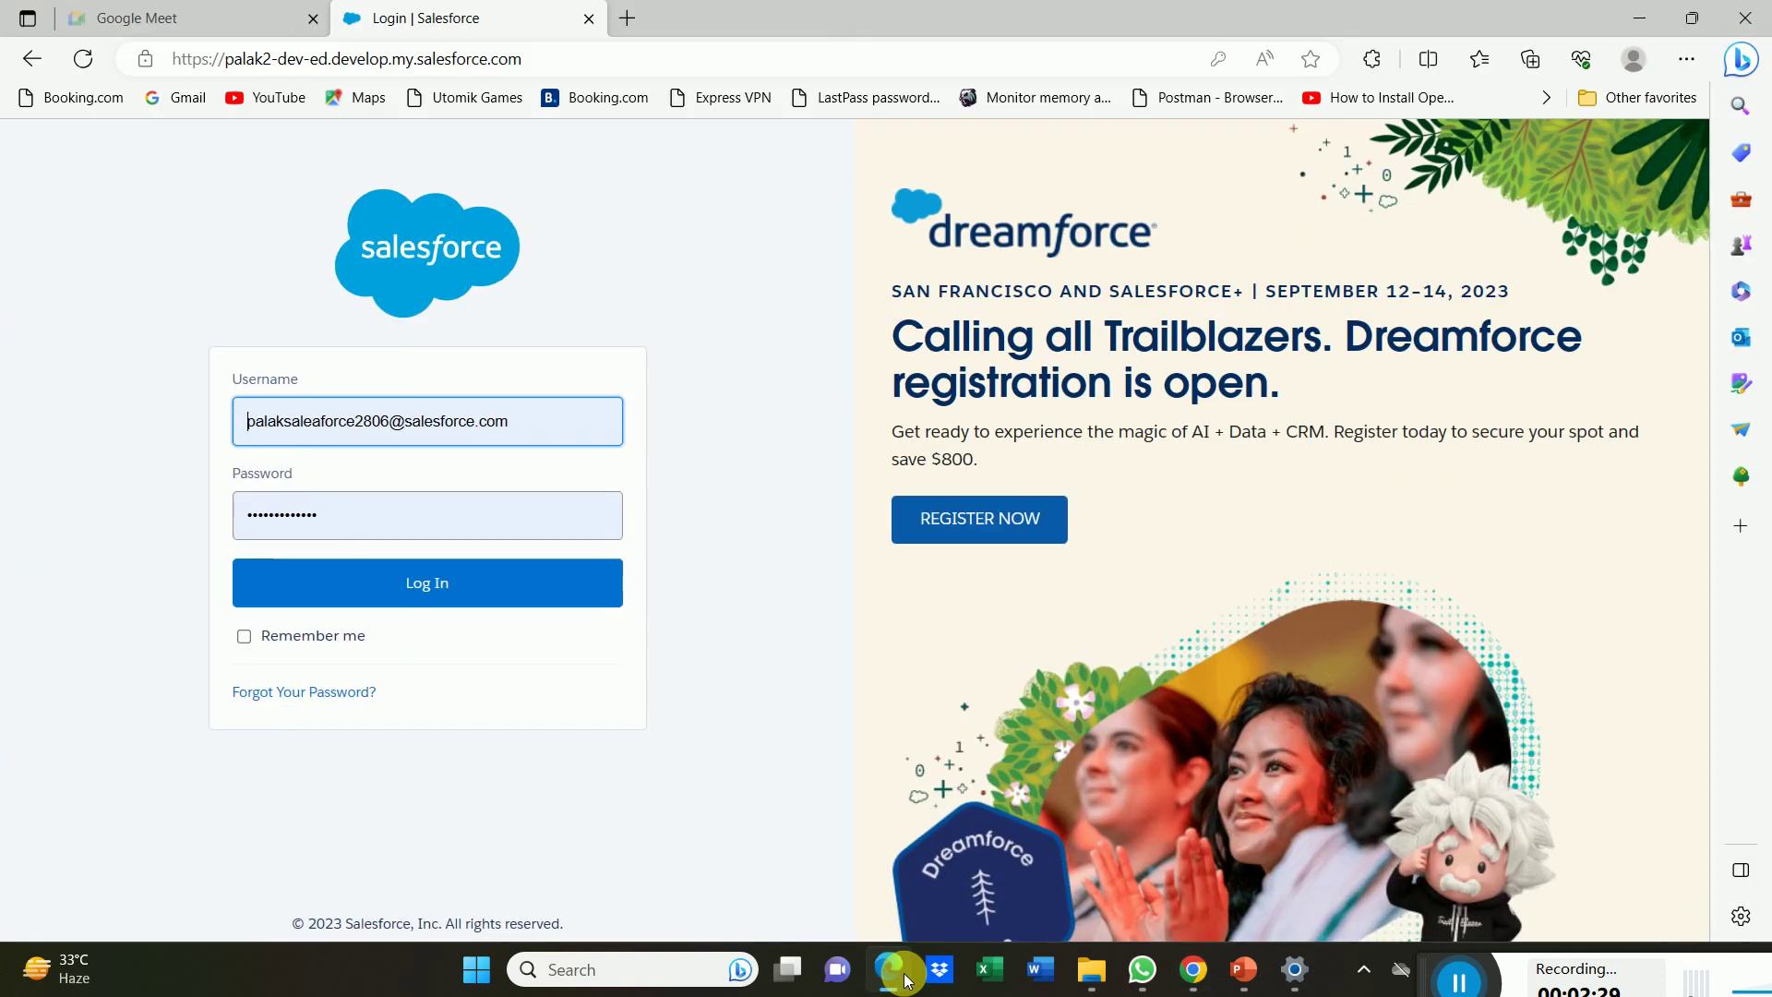
pyautogui.click(479, 583)
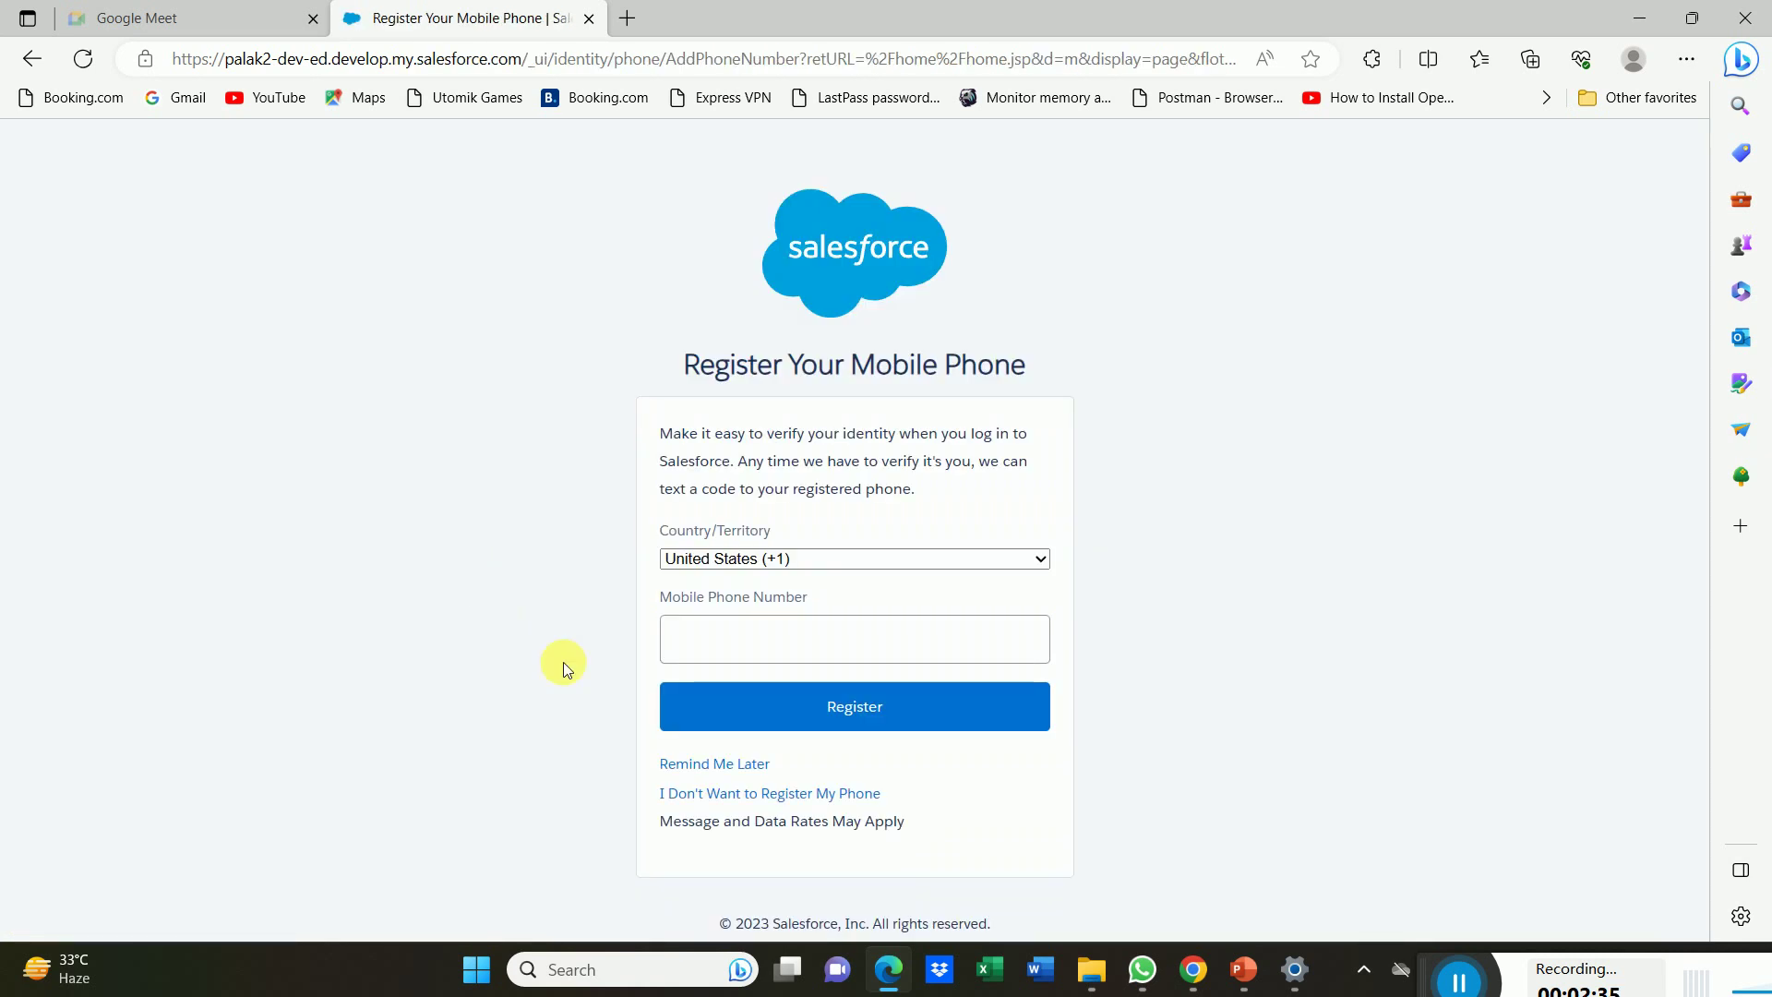
pyautogui.click(679, 765)
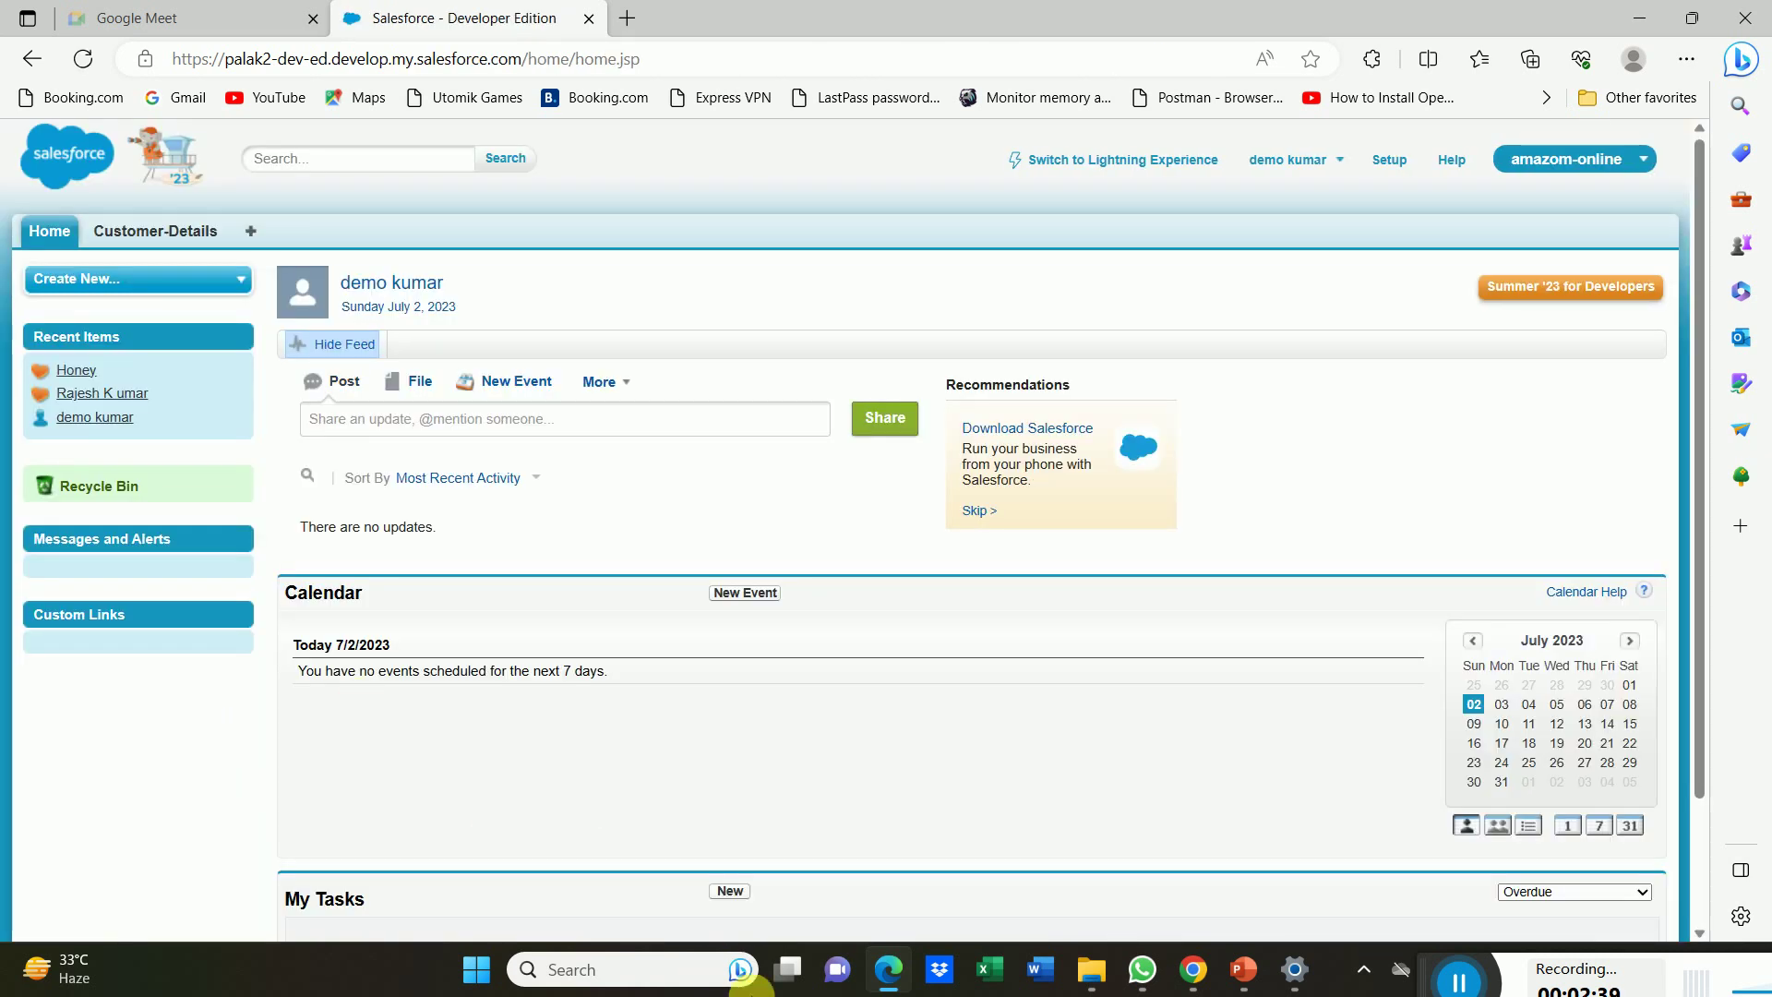
# Switch to Chrome and view the Customer-Details records as the System Administrator.
pyautogui.click(1191, 971)
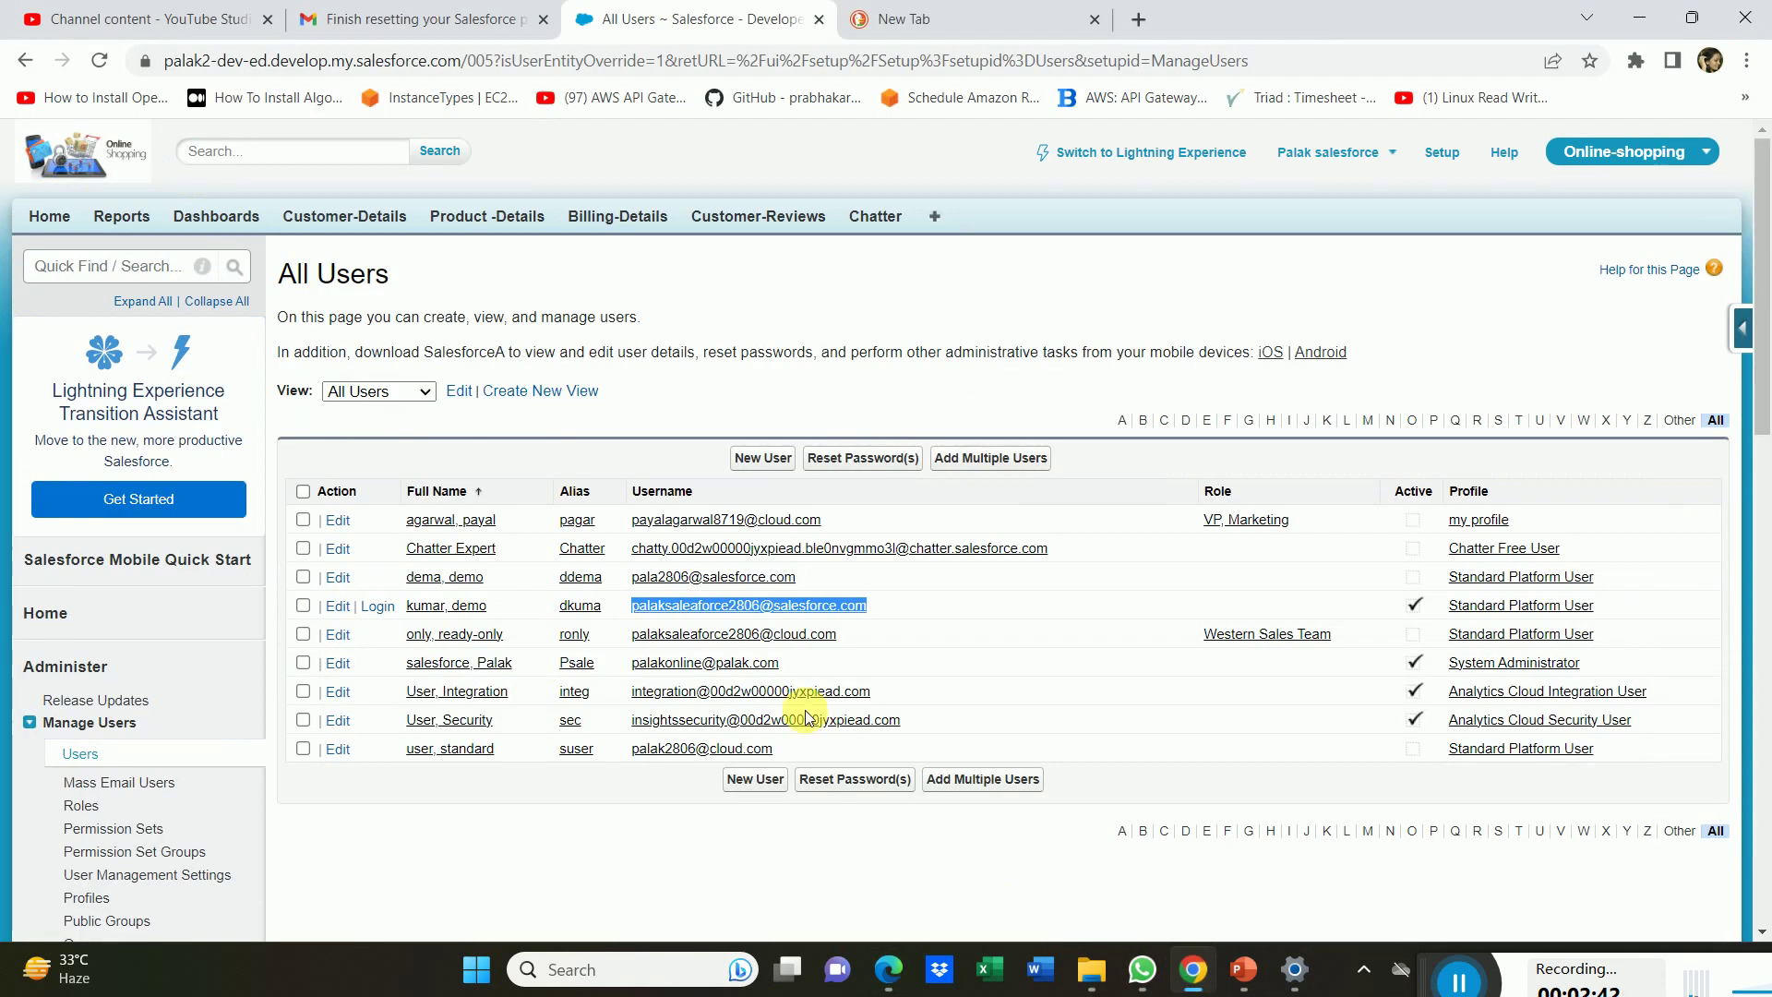
pyautogui.click(1442, 153)
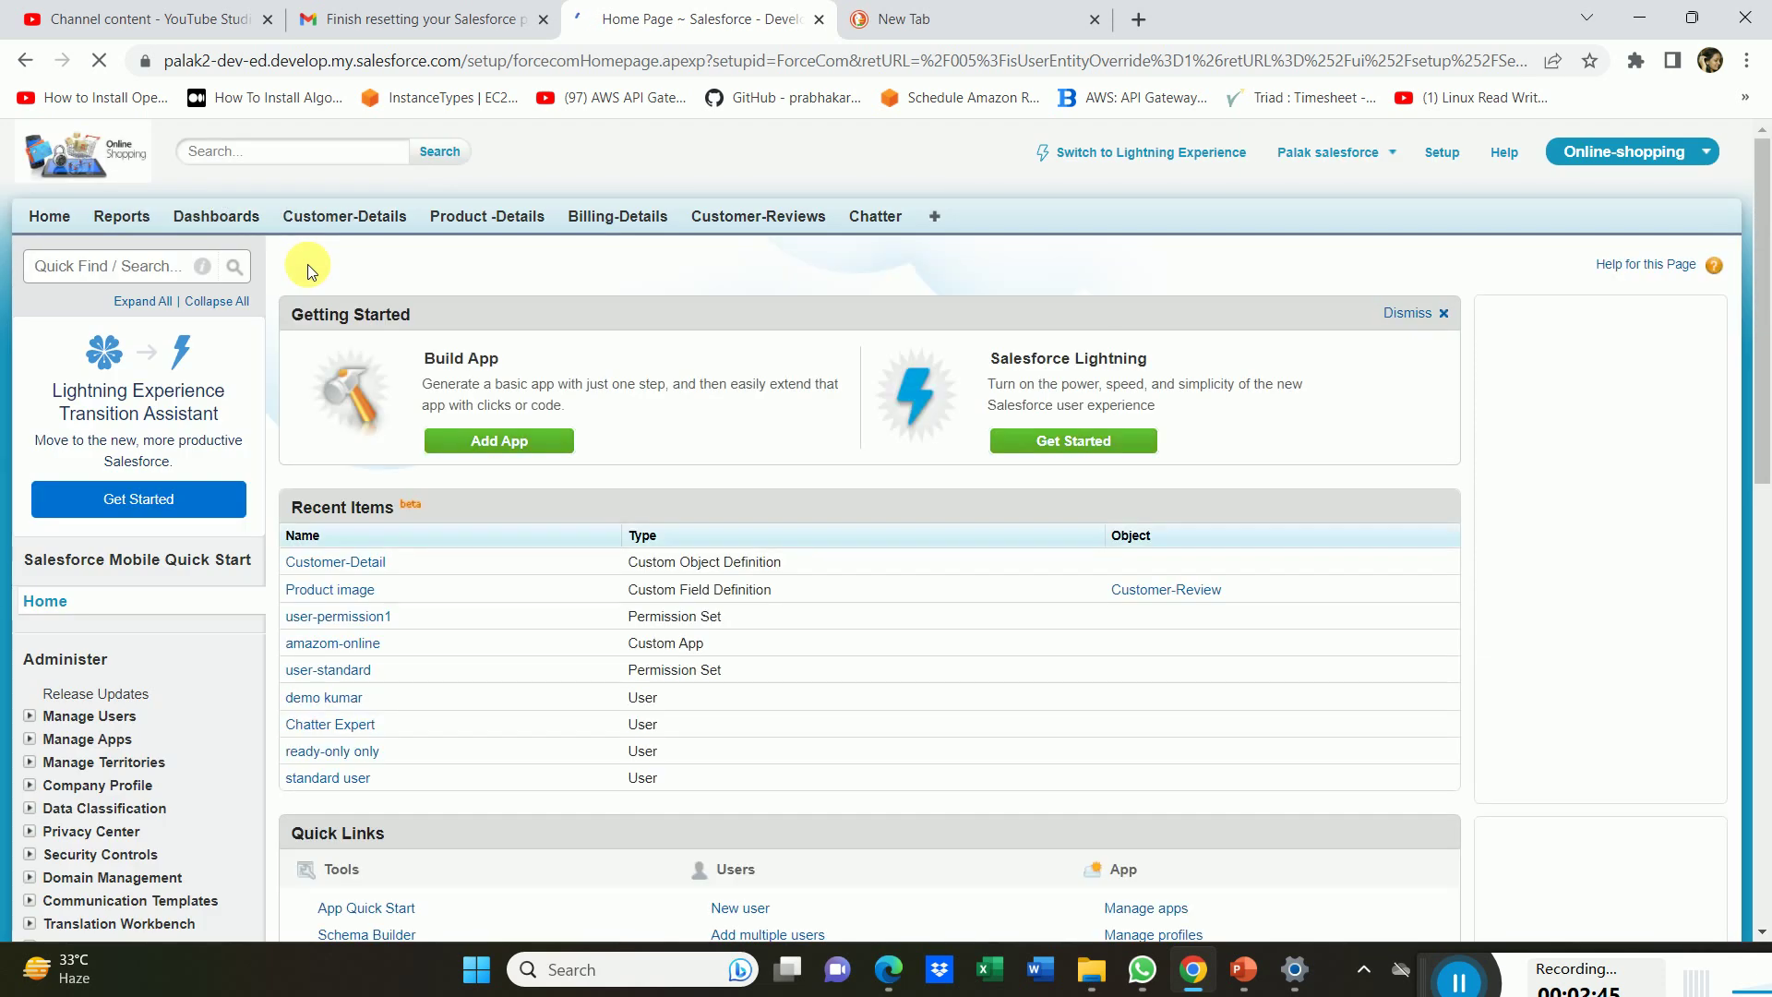
pyautogui.click(343, 221)
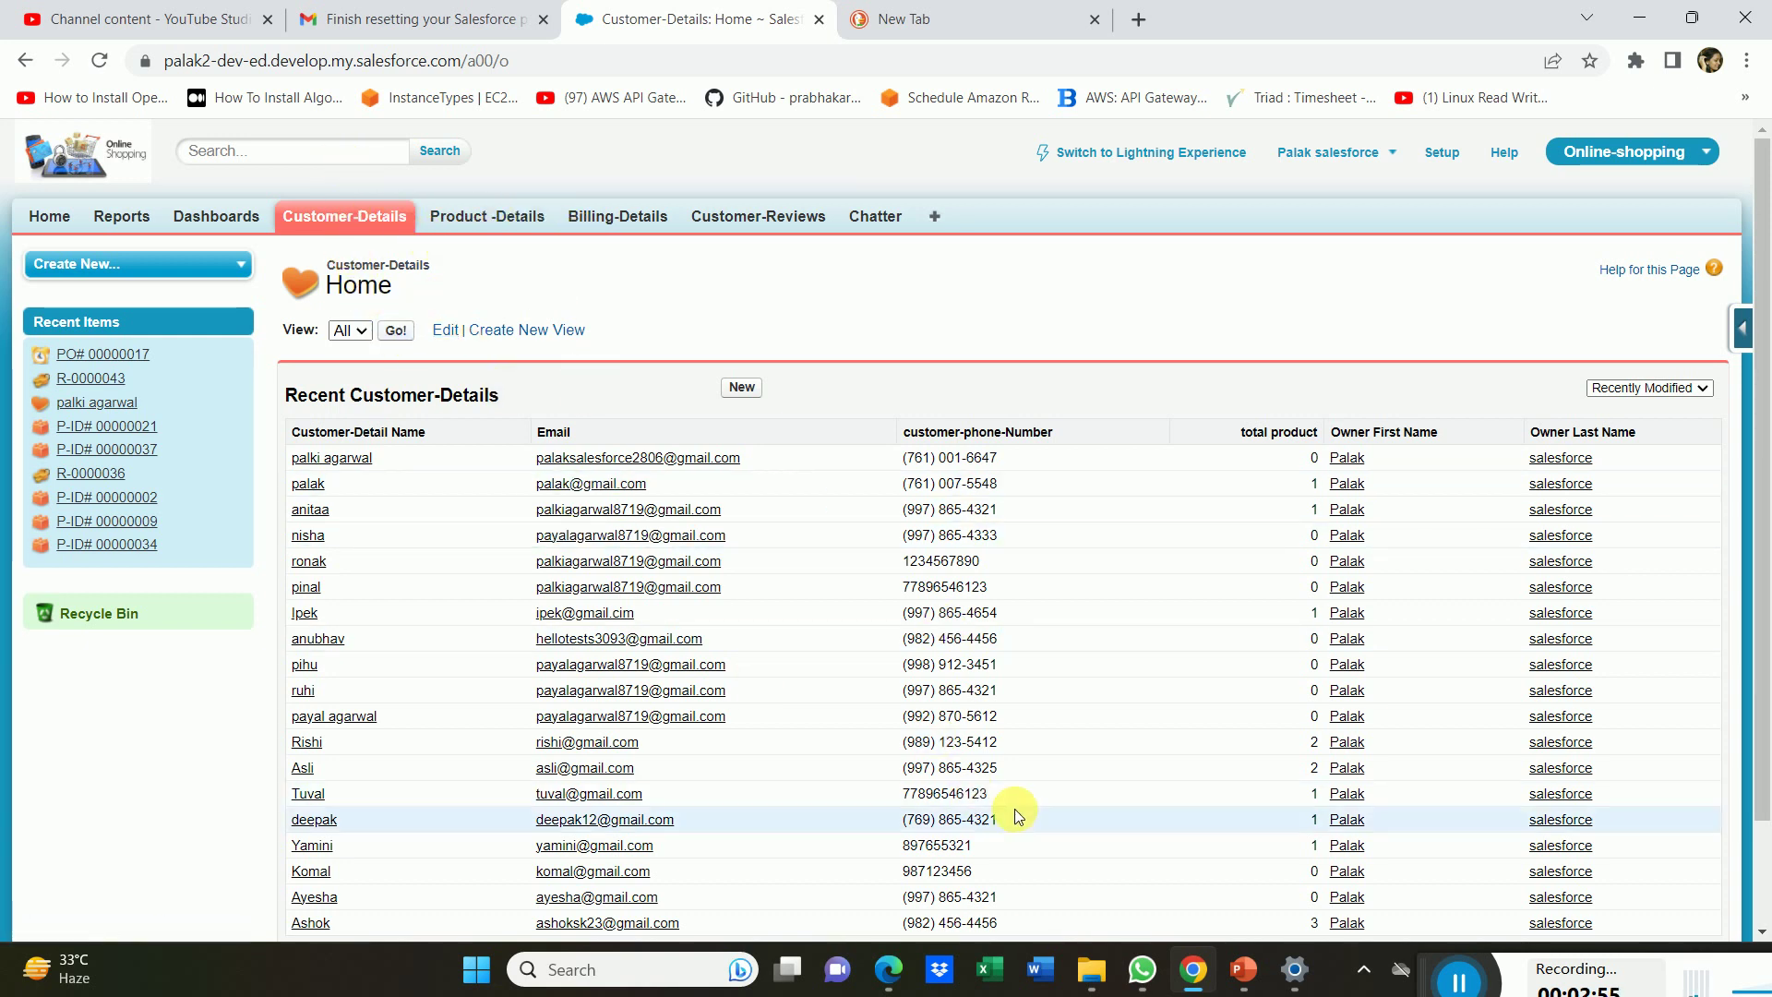
# Switch to Edge and open a new Customer-Detail record form to review which fields the standard user gets.
pyautogui.click(902, 967)
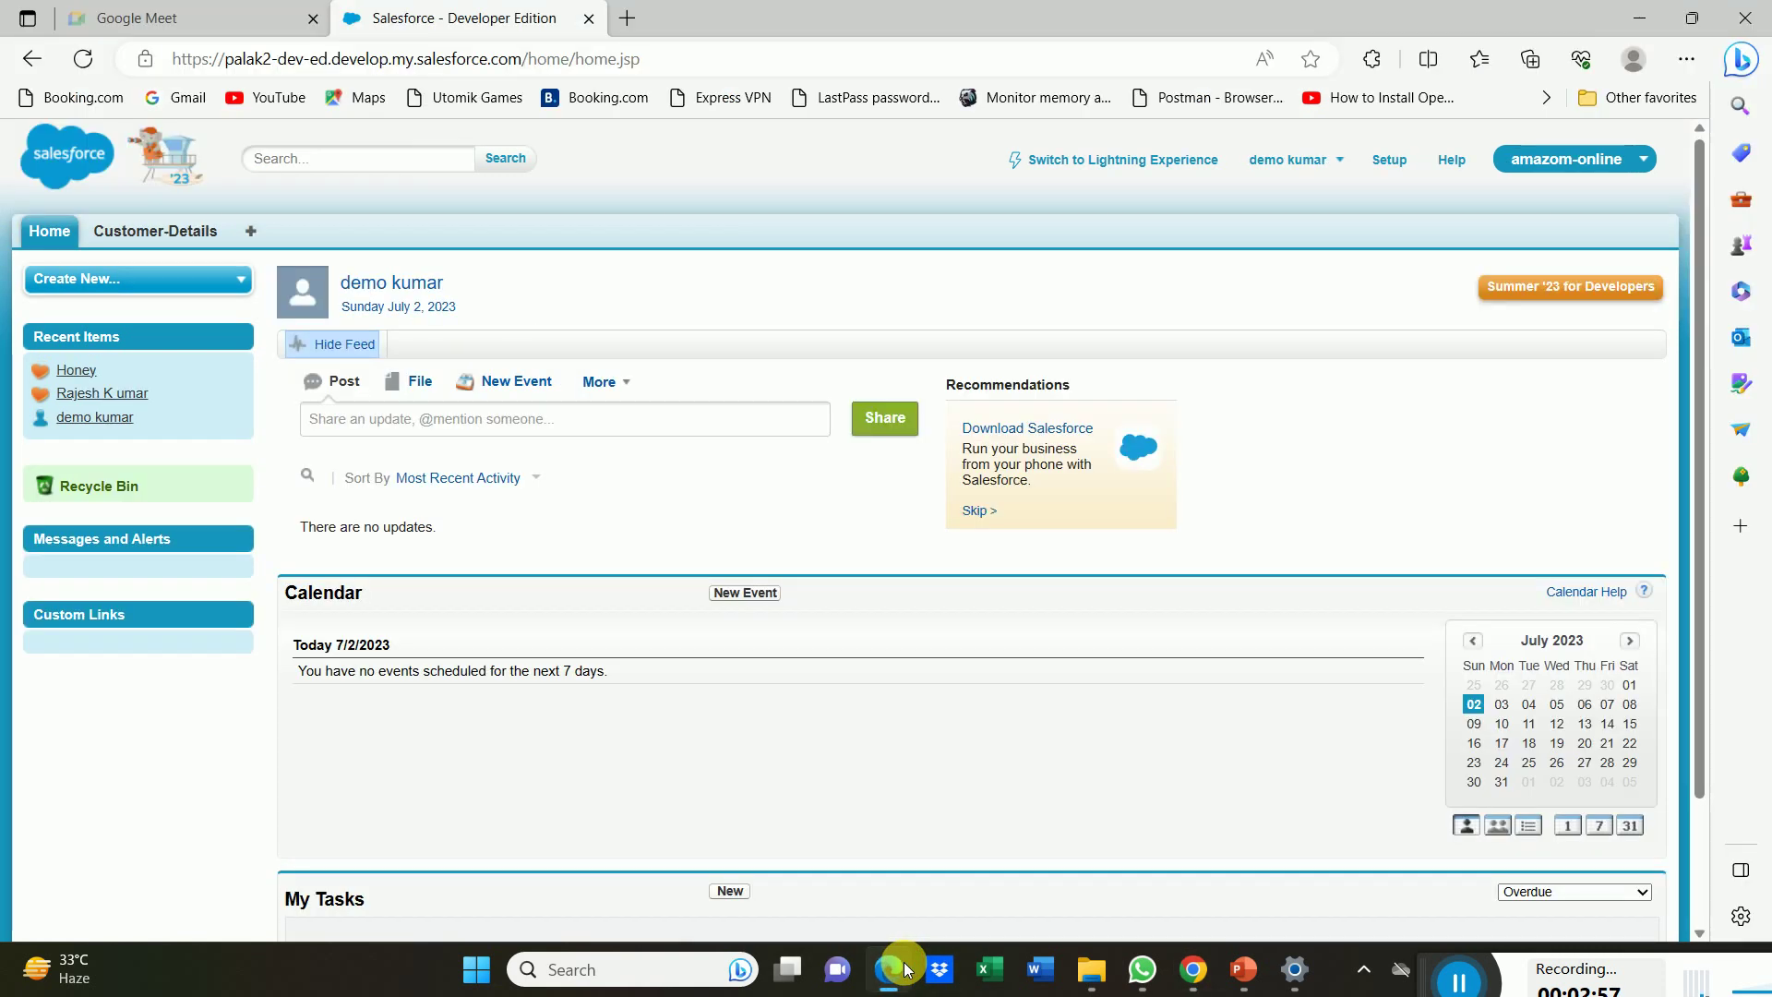
pyautogui.click(174, 234)
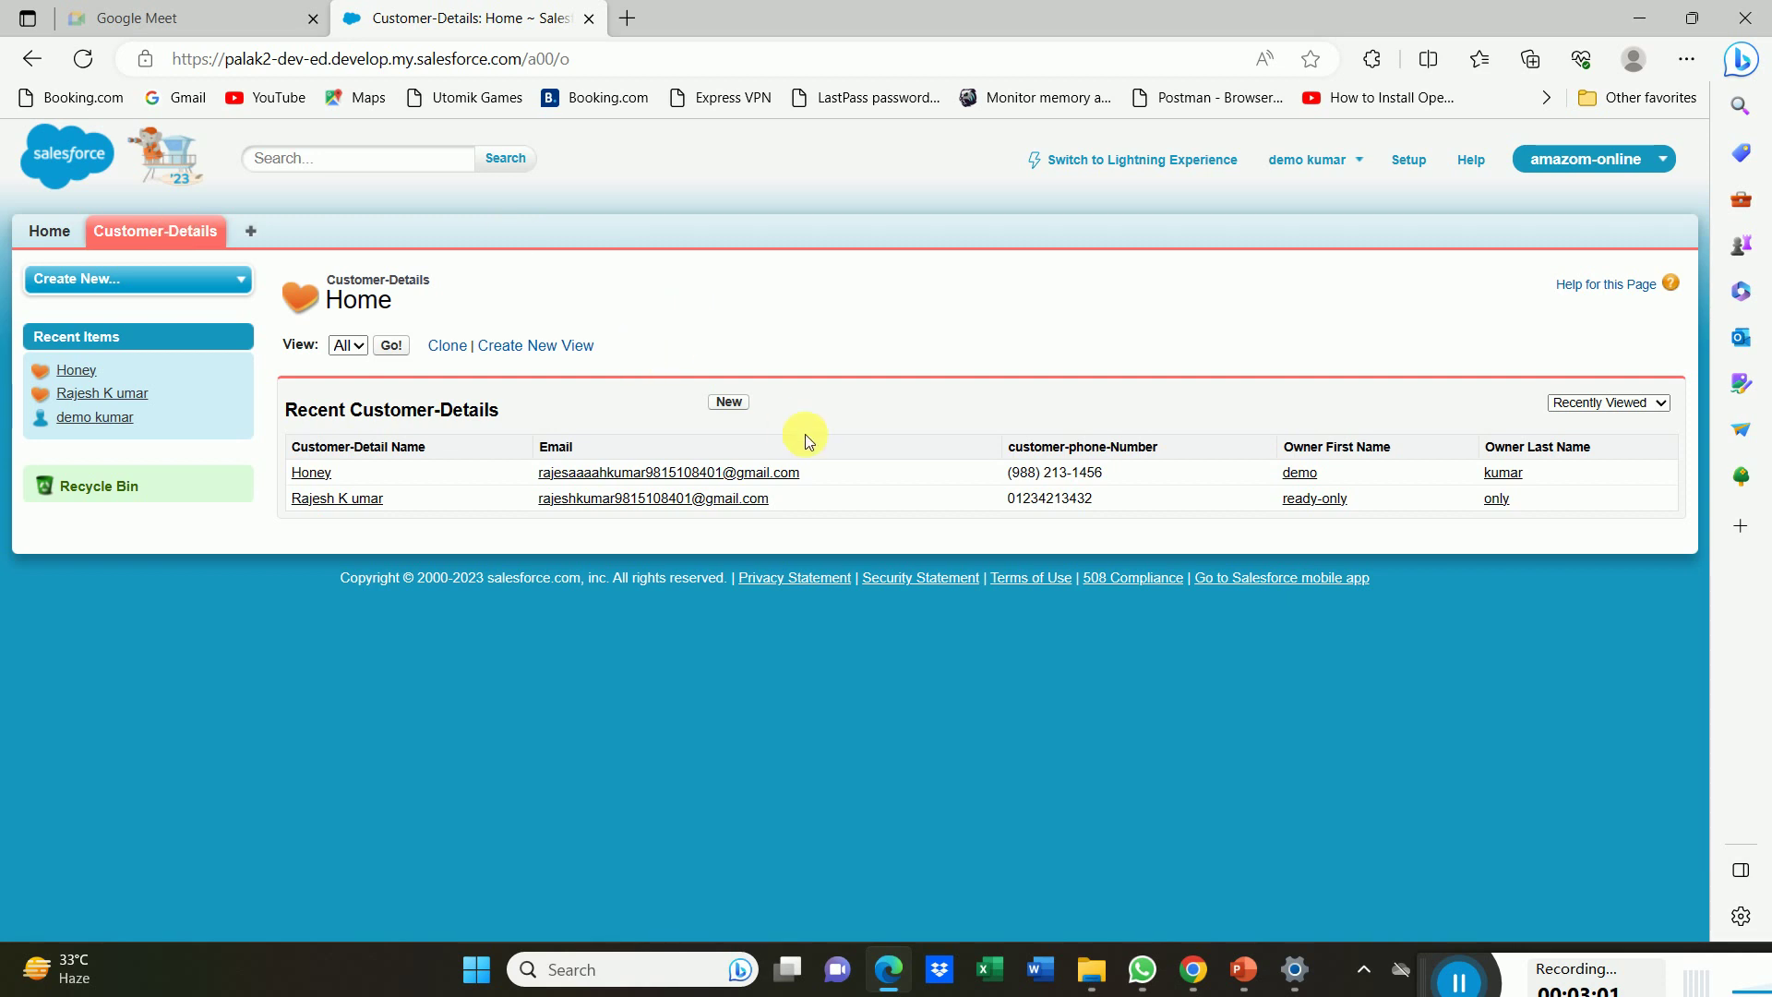
pyautogui.click(729, 402)
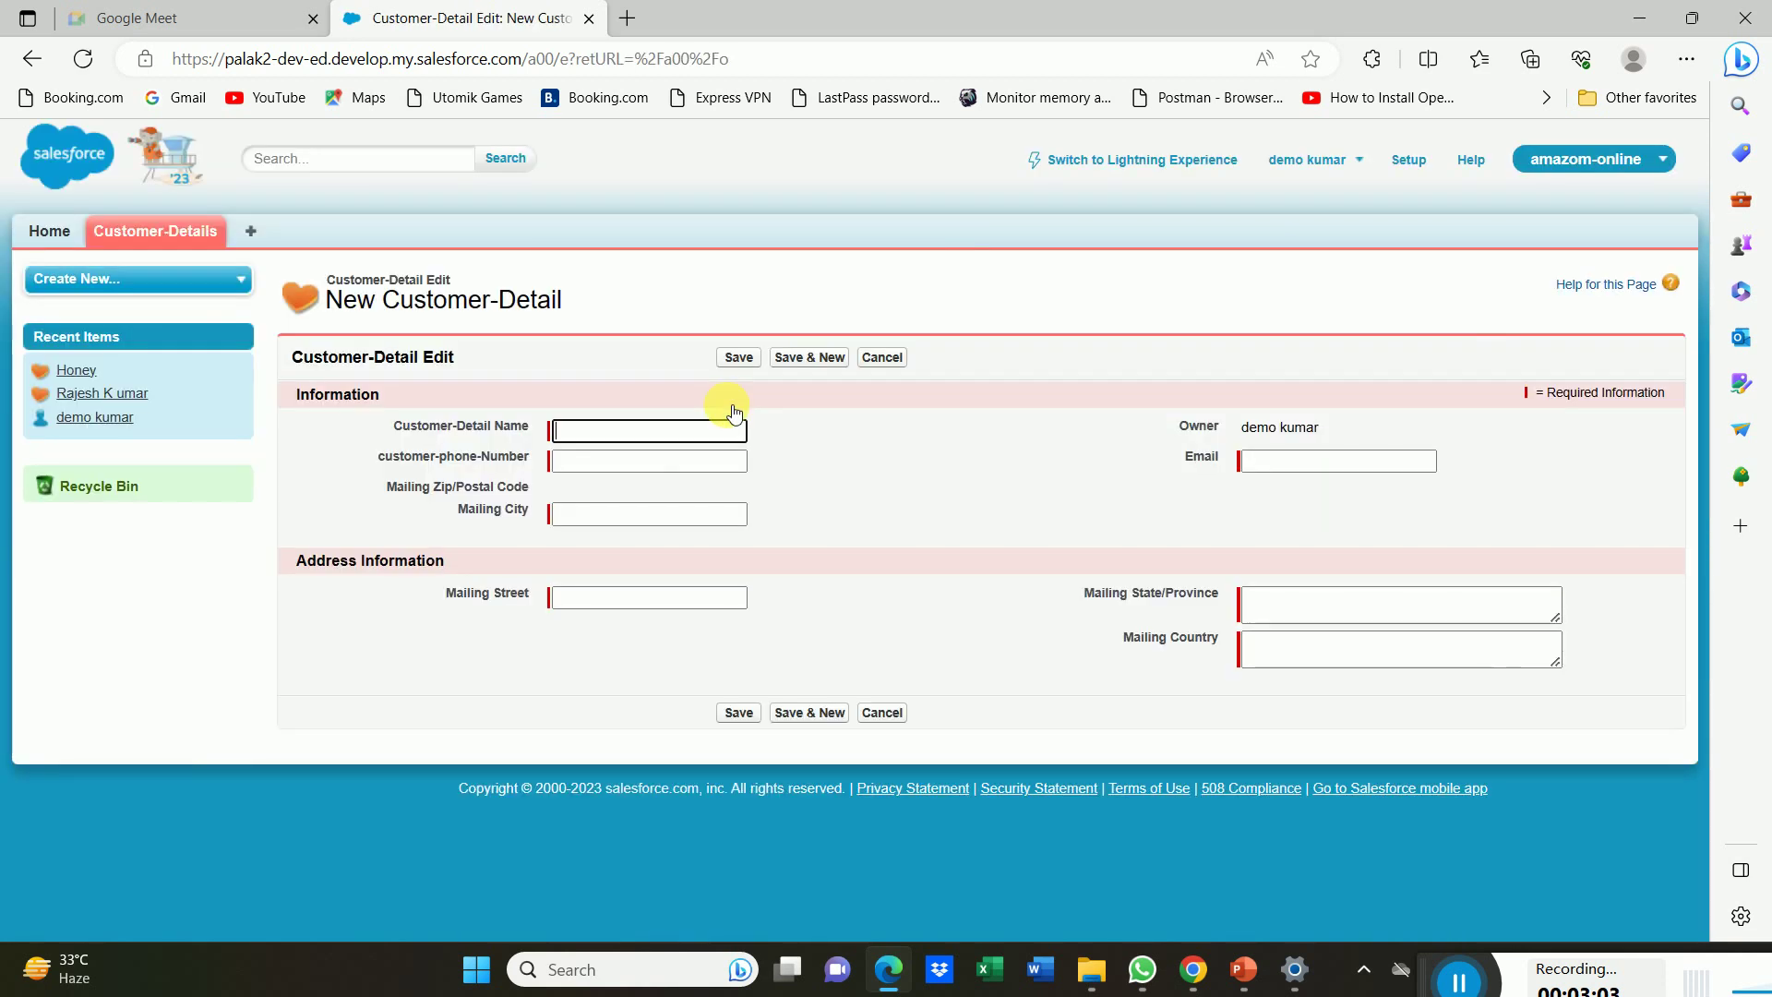
pyautogui.click(734, 411)
pyautogui.moveTo(734, 410); pyautogui.dragTo(1103, 960)
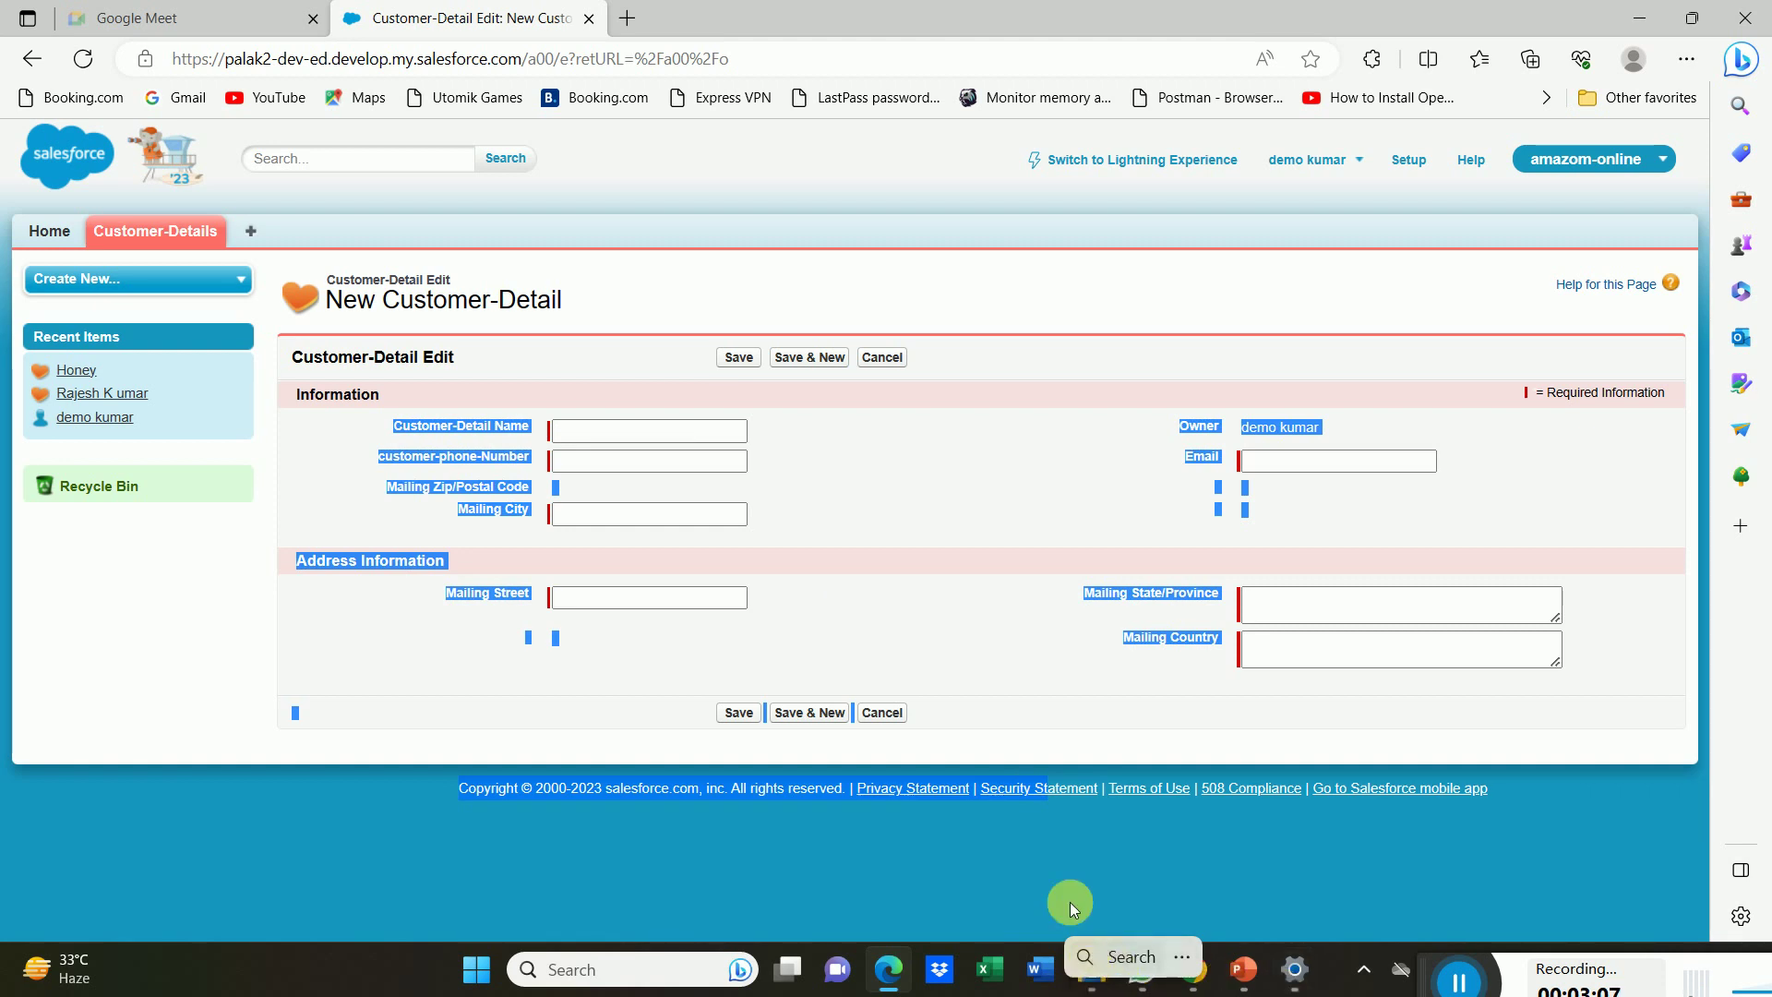
# Switch to Chrome and open the Customer-Detail object's Field Accessibility settings from the security controls in Setup, viewed by fields.
pyautogui.click(1200, 985)
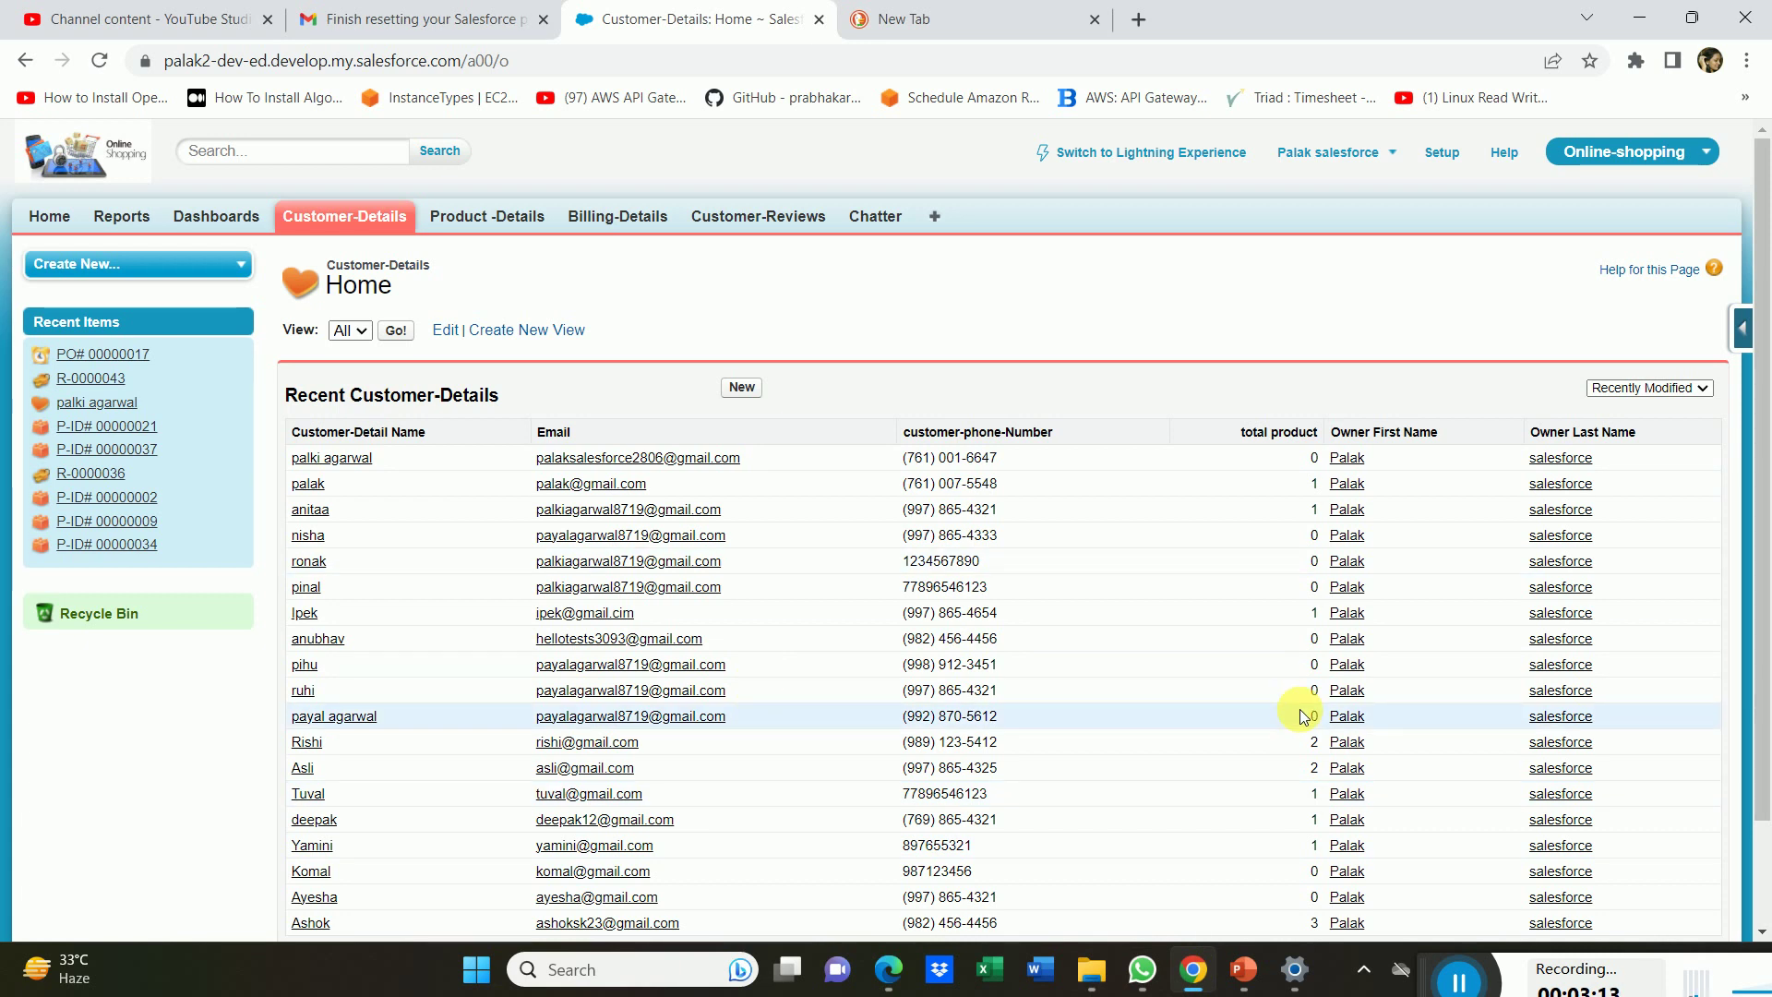
pyautogui.click(1446, 154)
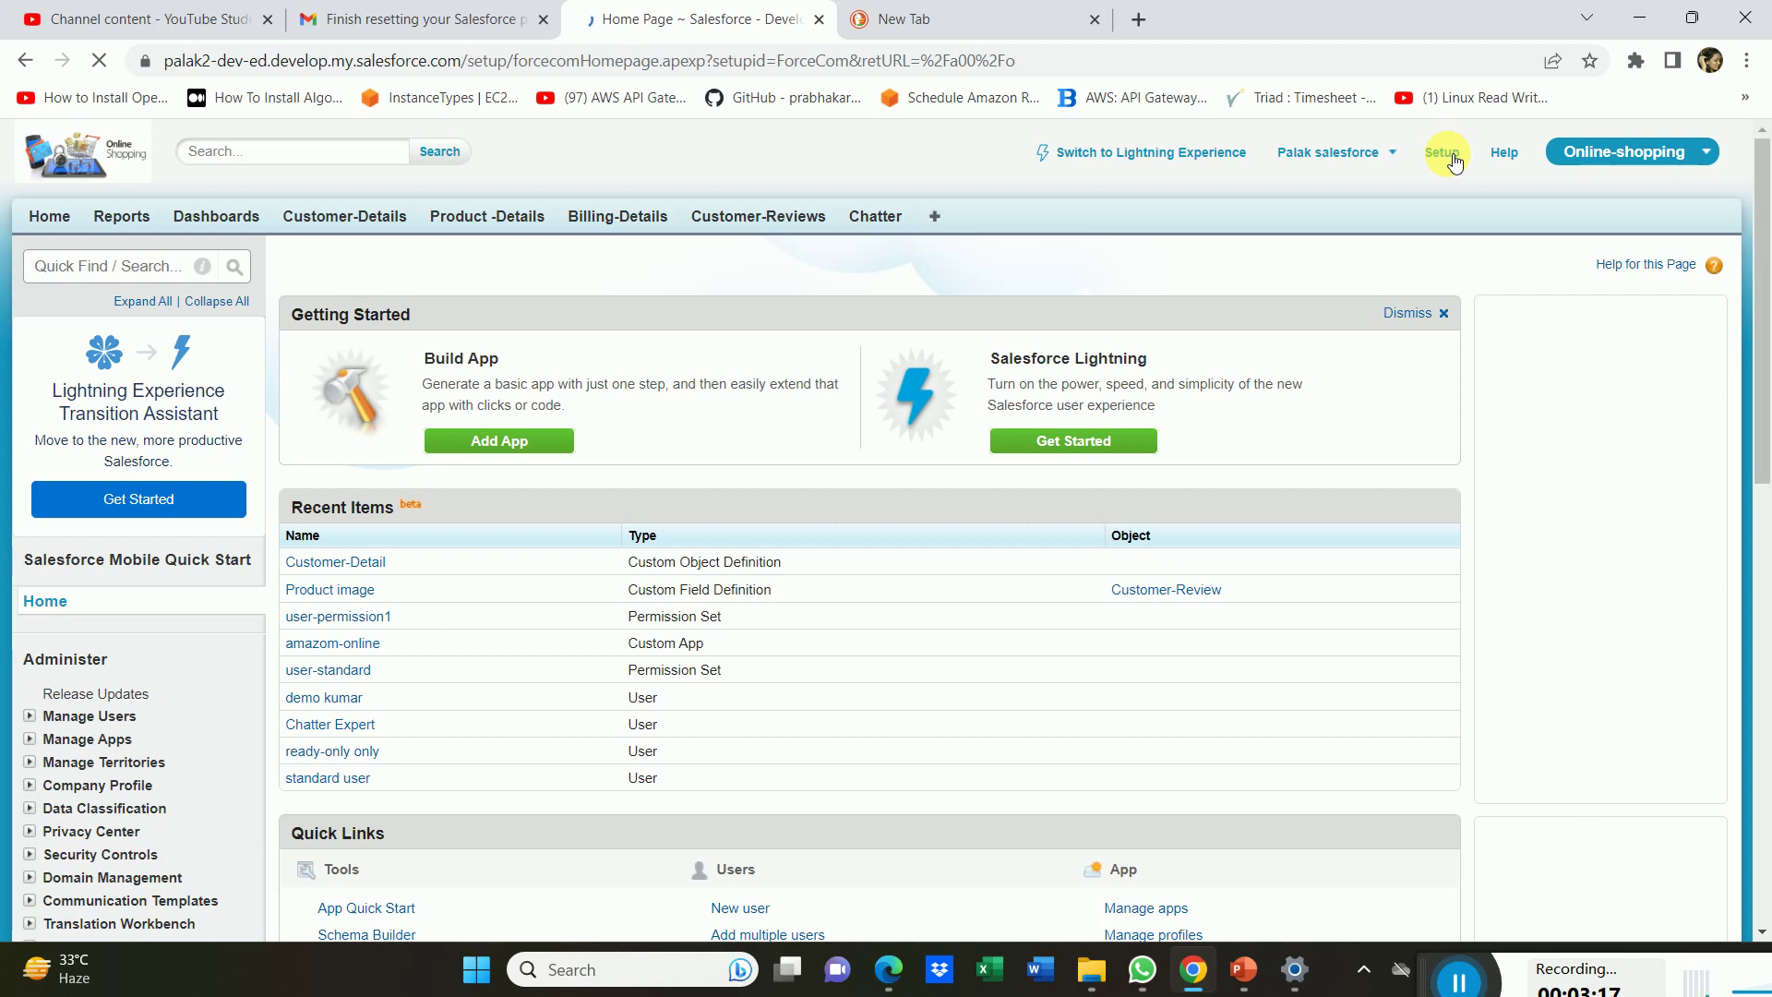
pyautogui.click(30, 856)
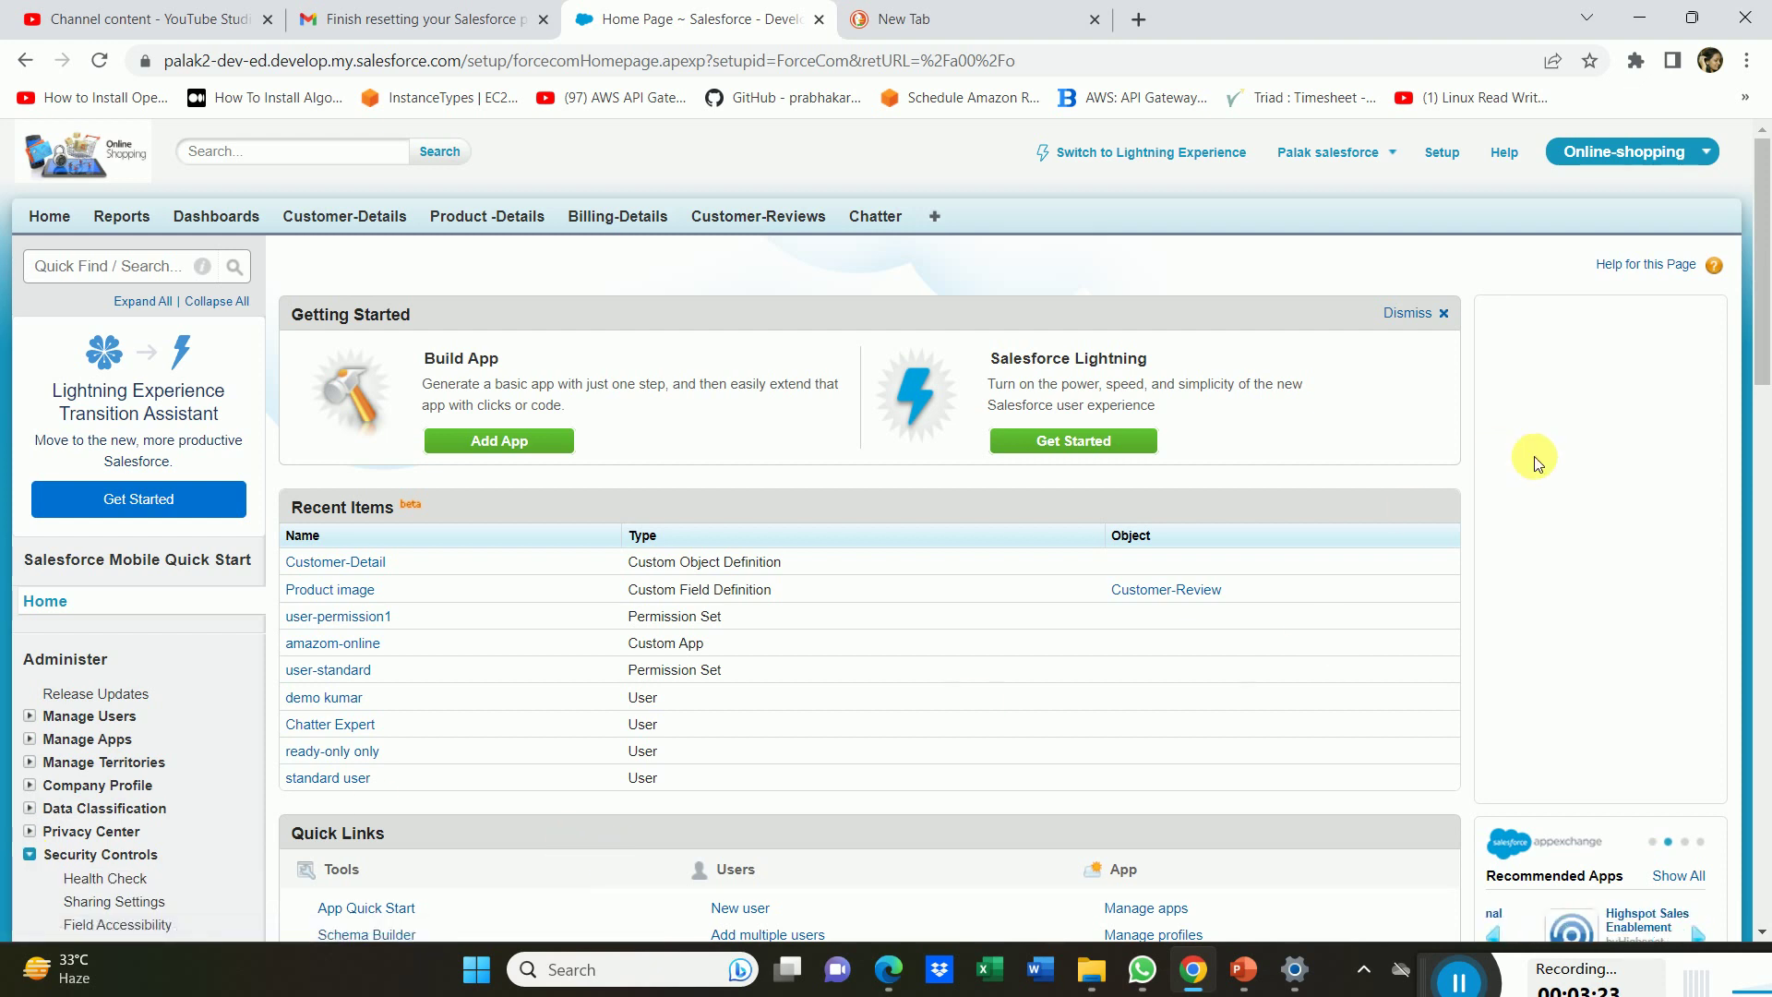
pyautogui.scroll(-3, 1732, 427)
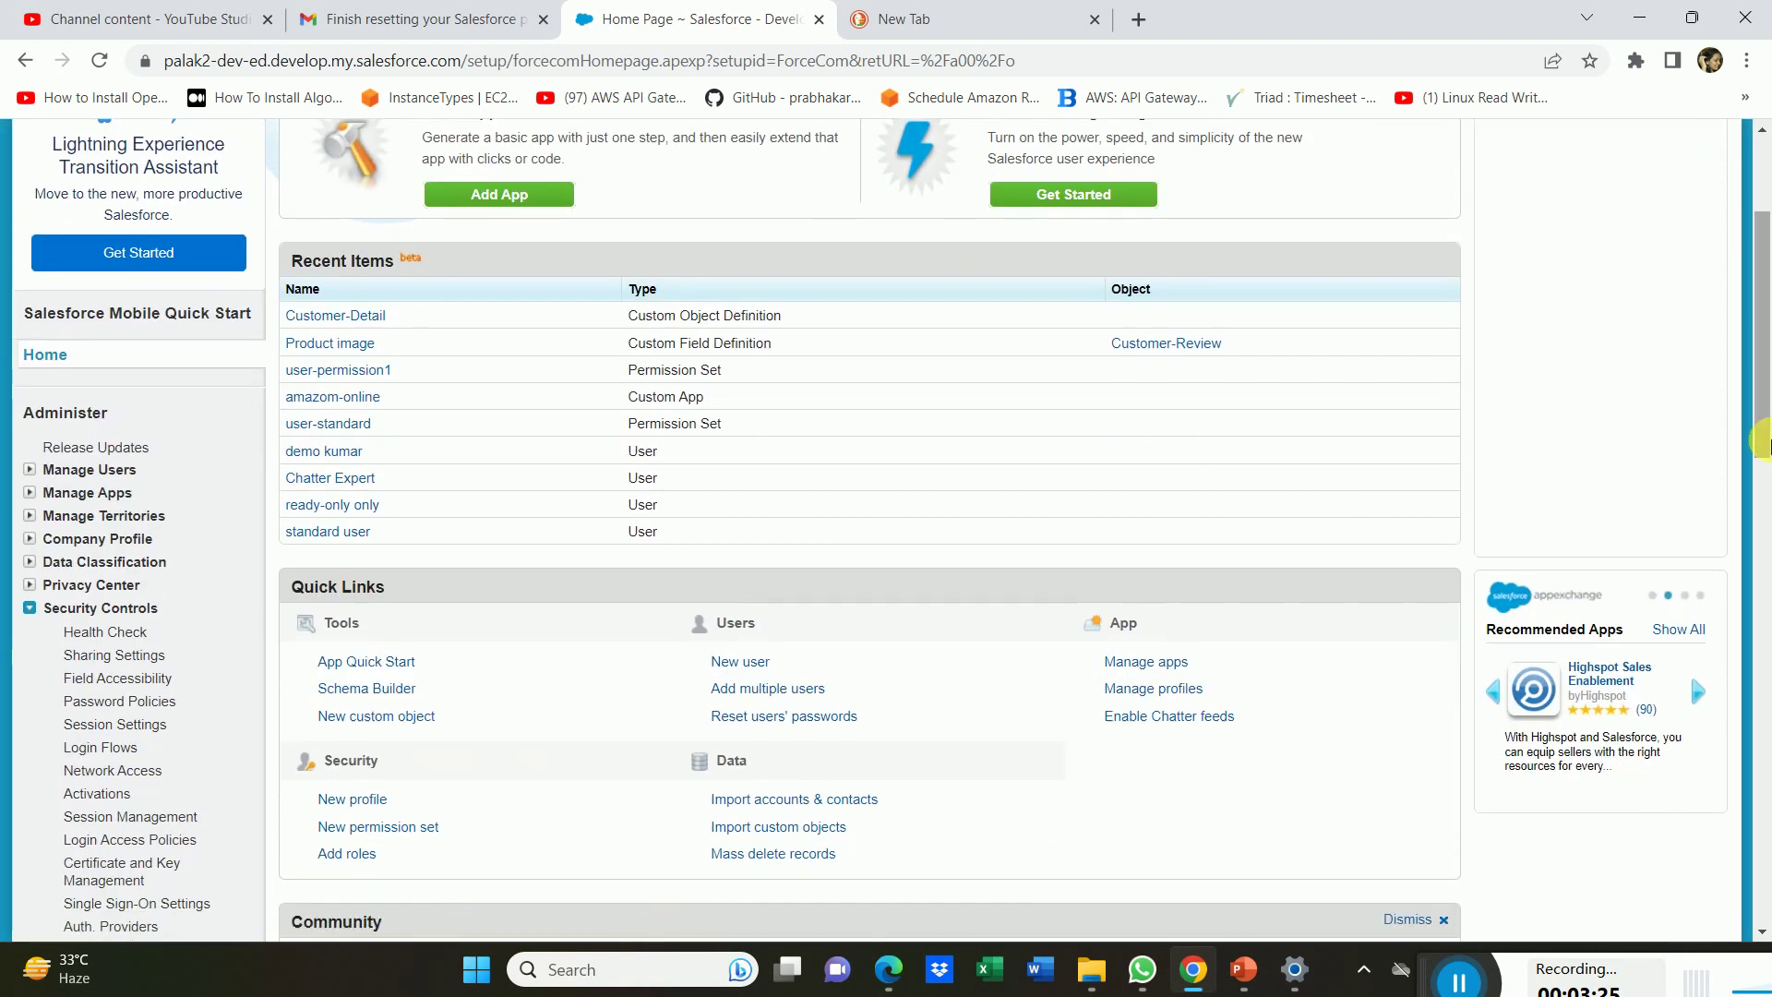
pyautogui.click(138, 688)
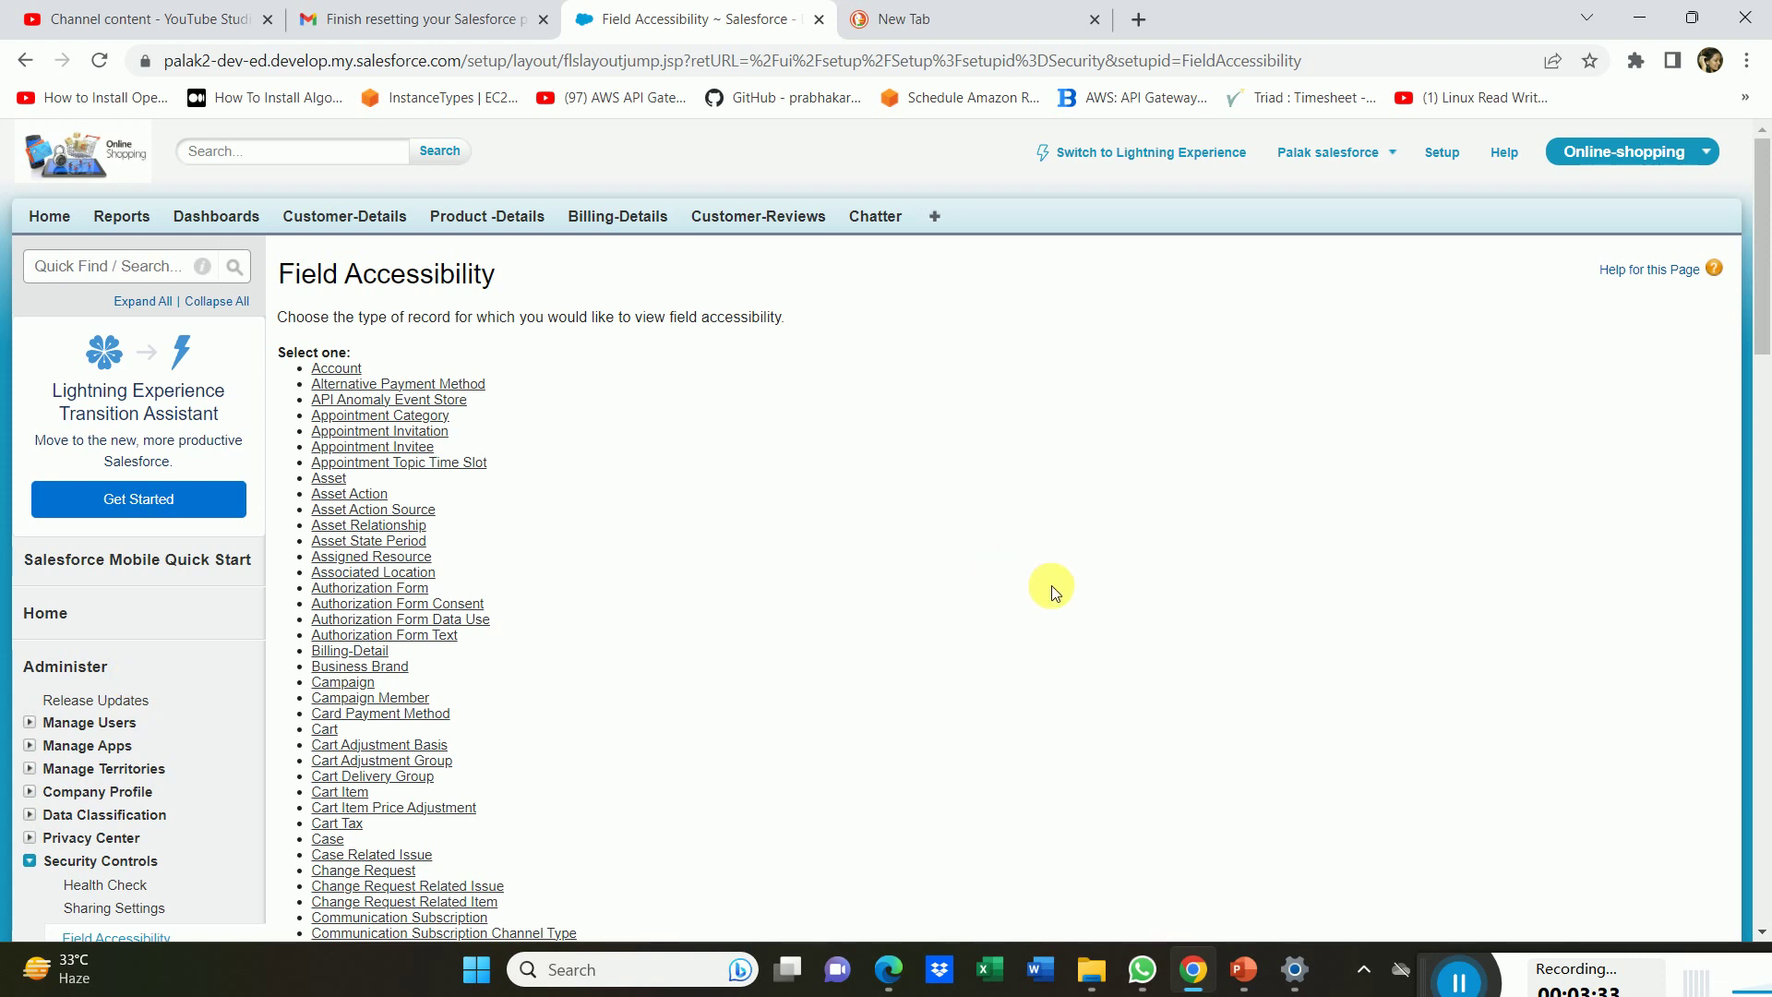
pyautogui.moveTo(1758, 318); pyautogui.dragTo(1762, 433)
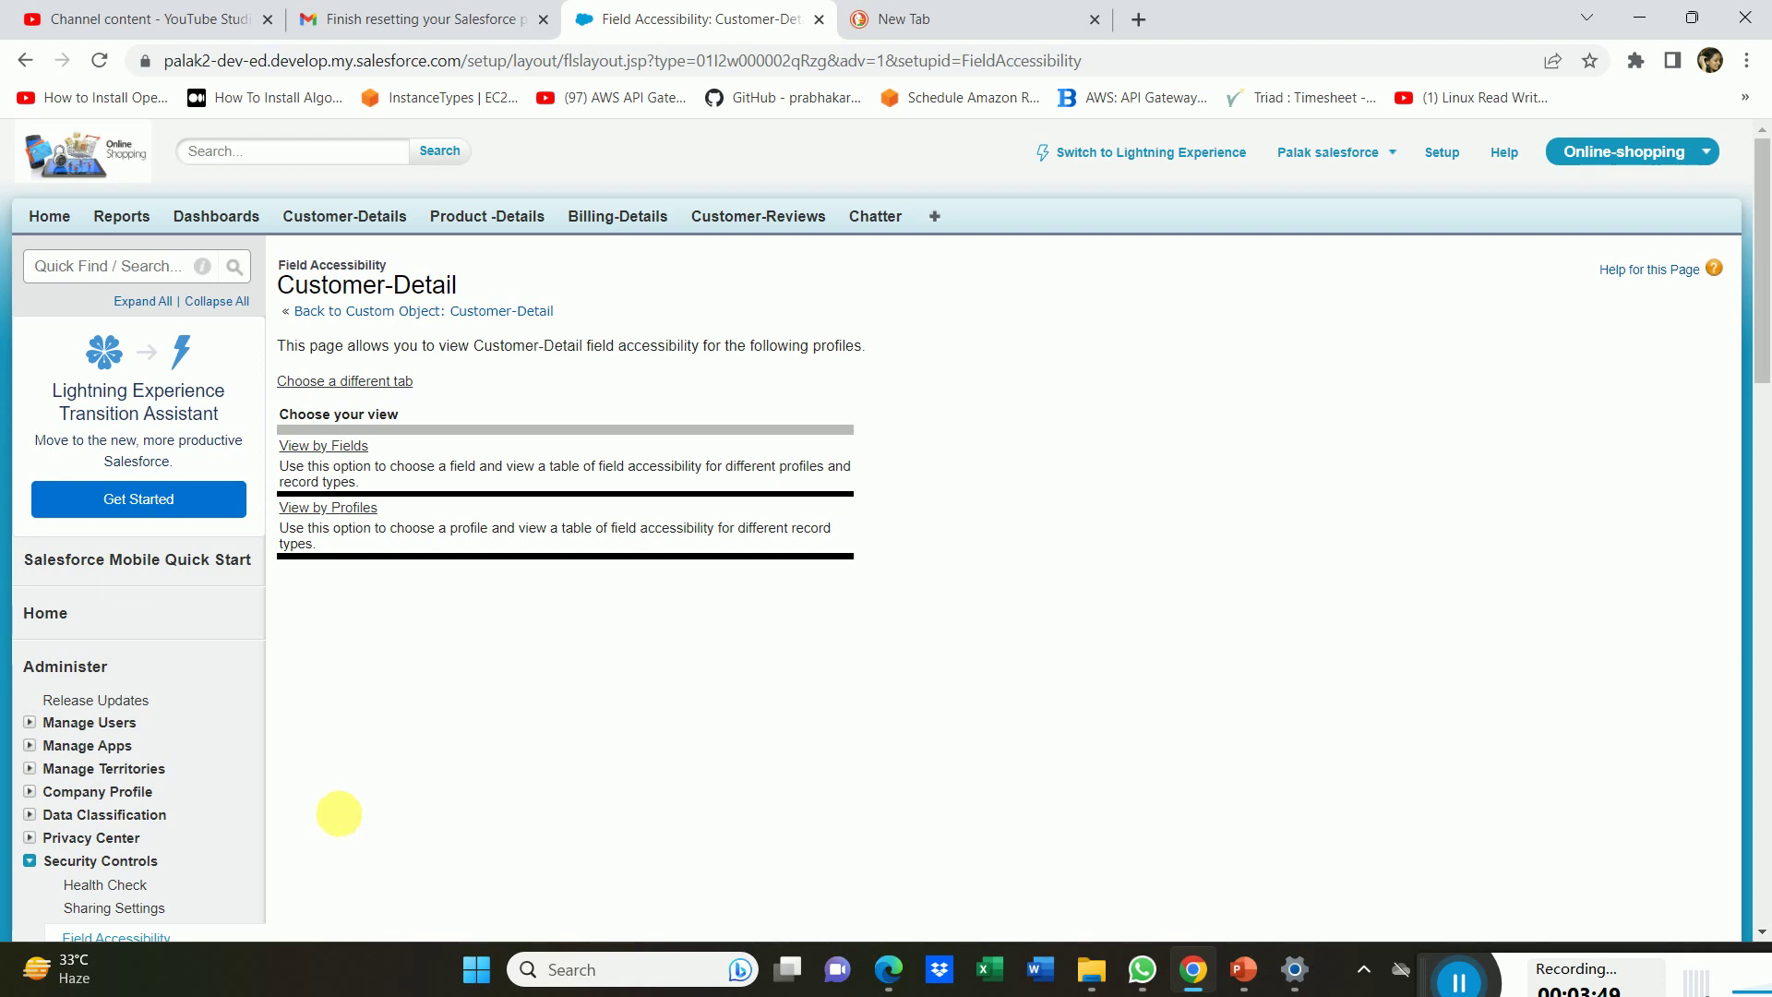
pyautogui.click(315, 452)
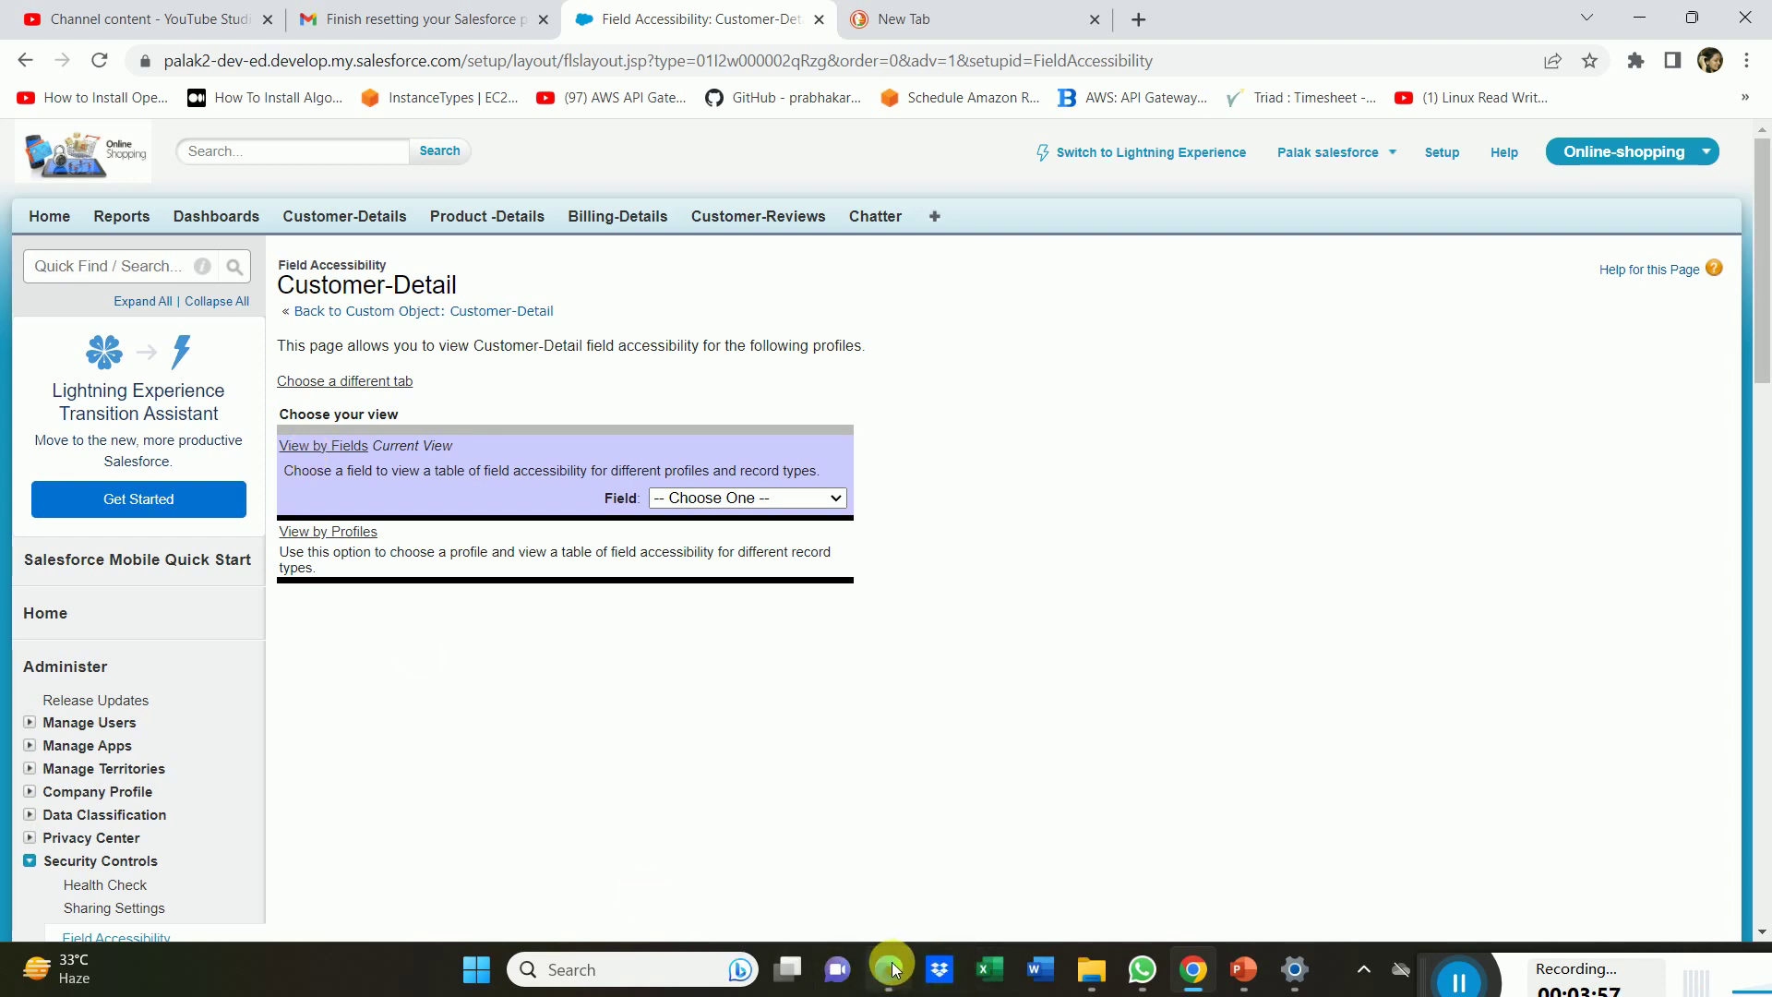
# Switch to Edge and examine the Mailing City field on the new Customer-Detail form.
pyautogui.click(849, 867)
pyautogui.moveTo(849, 867); pyautogui.dragTo(514, 692)
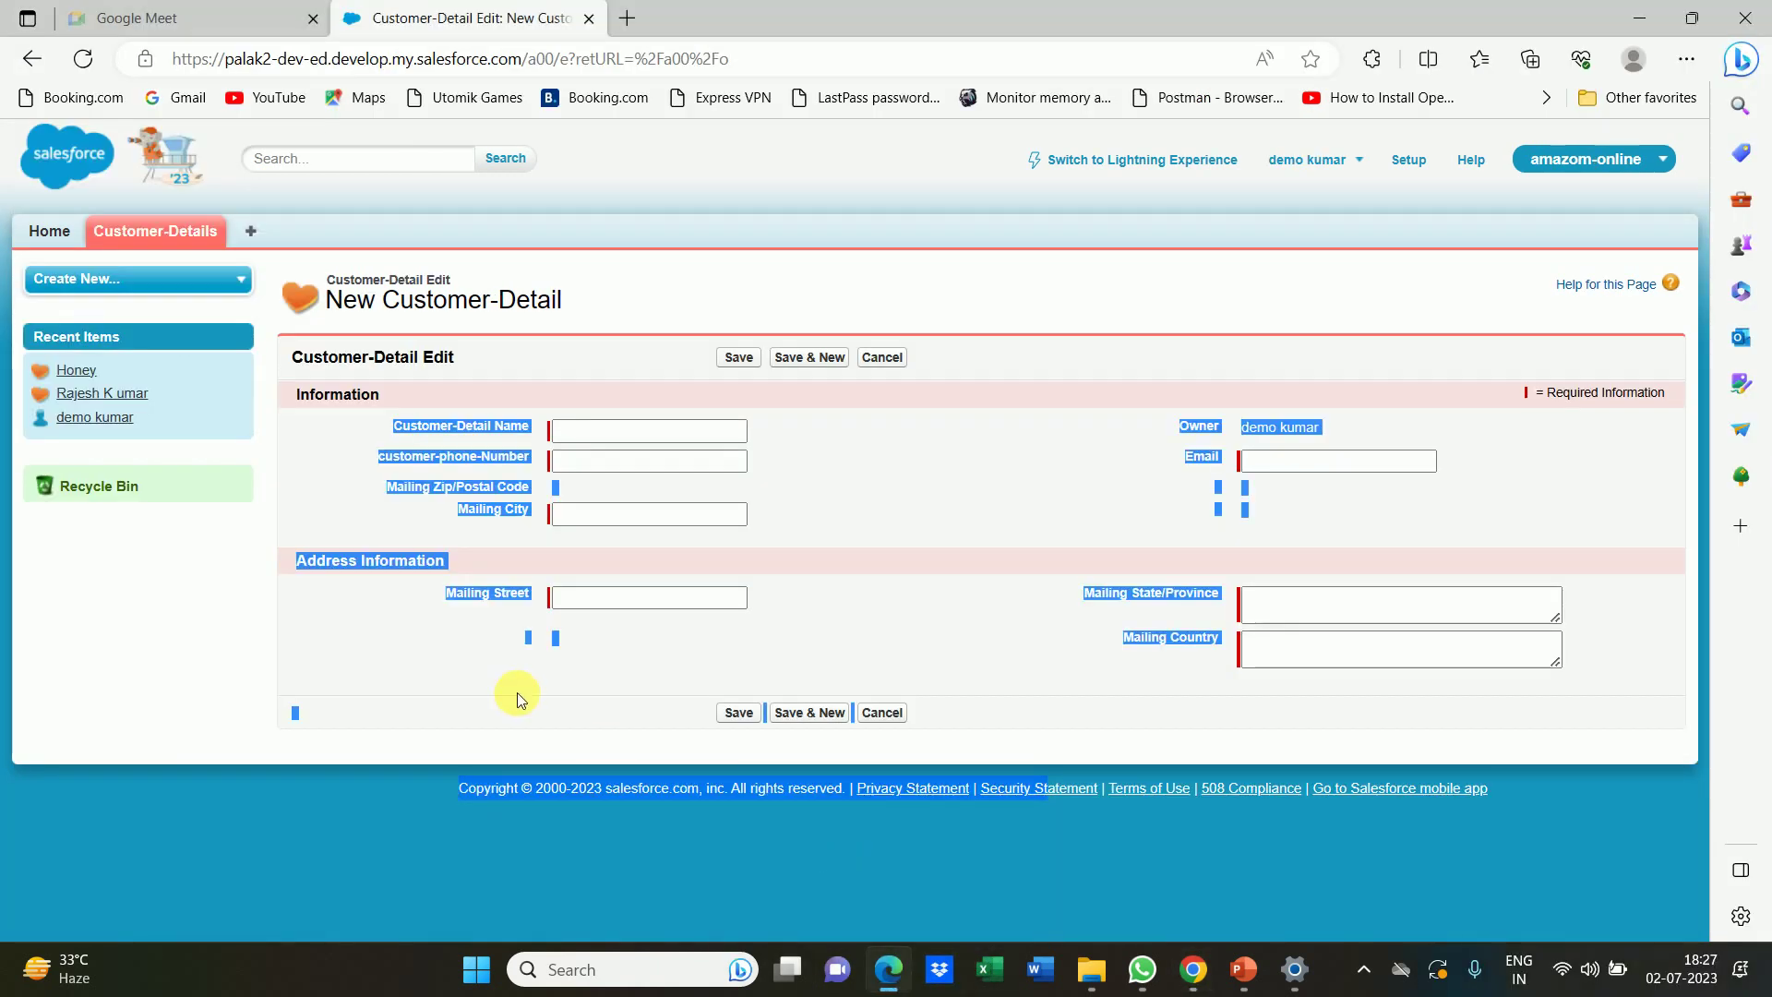
pyautogui.click(485, 539)
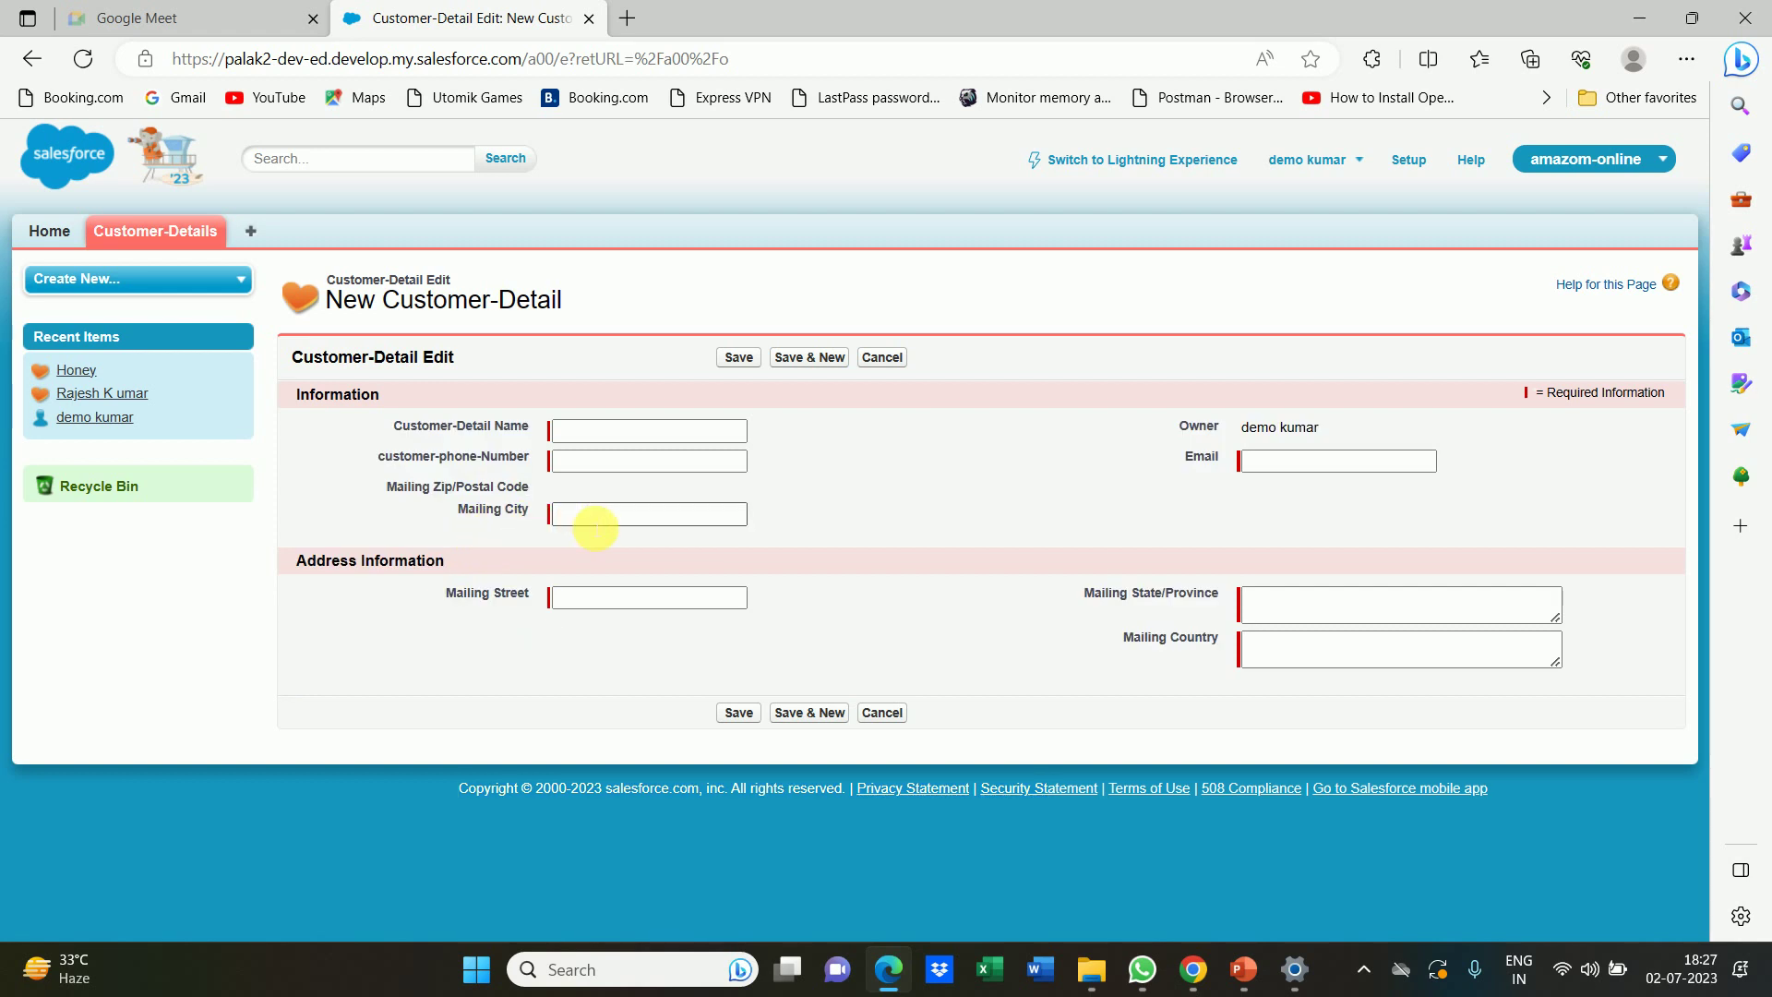
pyautogui.click(459, 508)
pyautogui.moveTo(459, 508); pyautogui.dragTo(633, 535)
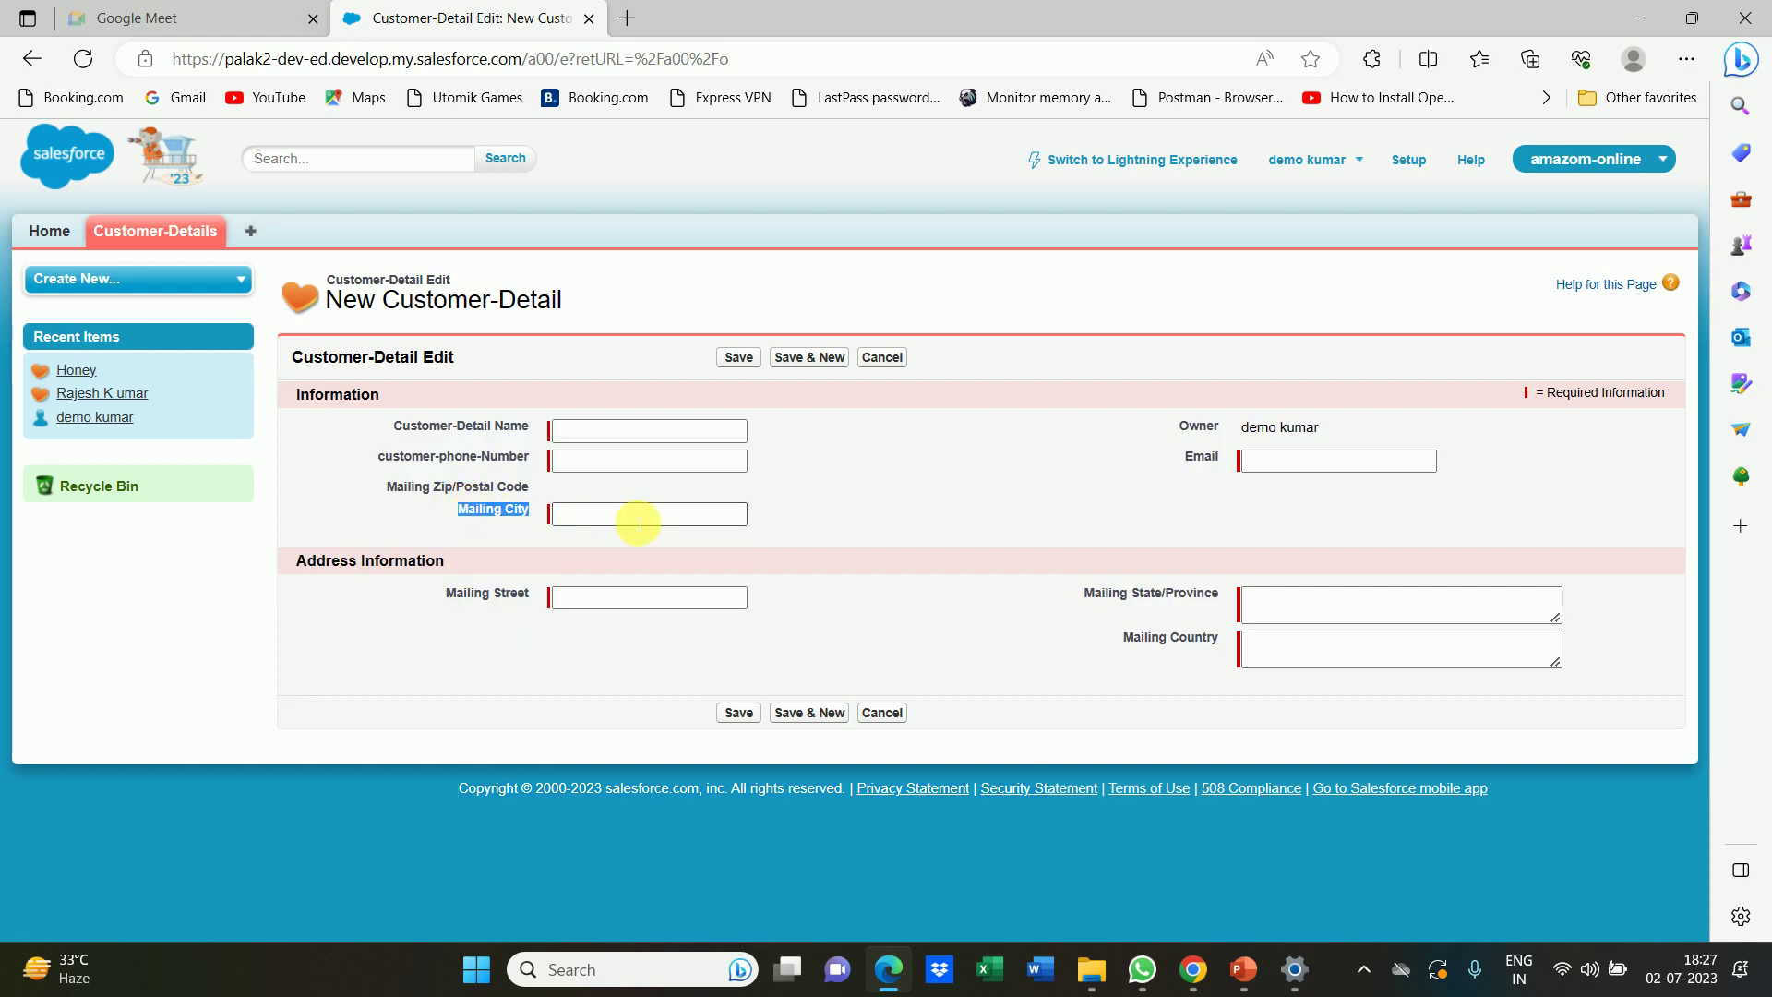
# Switch to Chrome, choose the Mailing City field, and open its access settings for the Standard Platform User profile.
pyautogui.click(1194, 983)
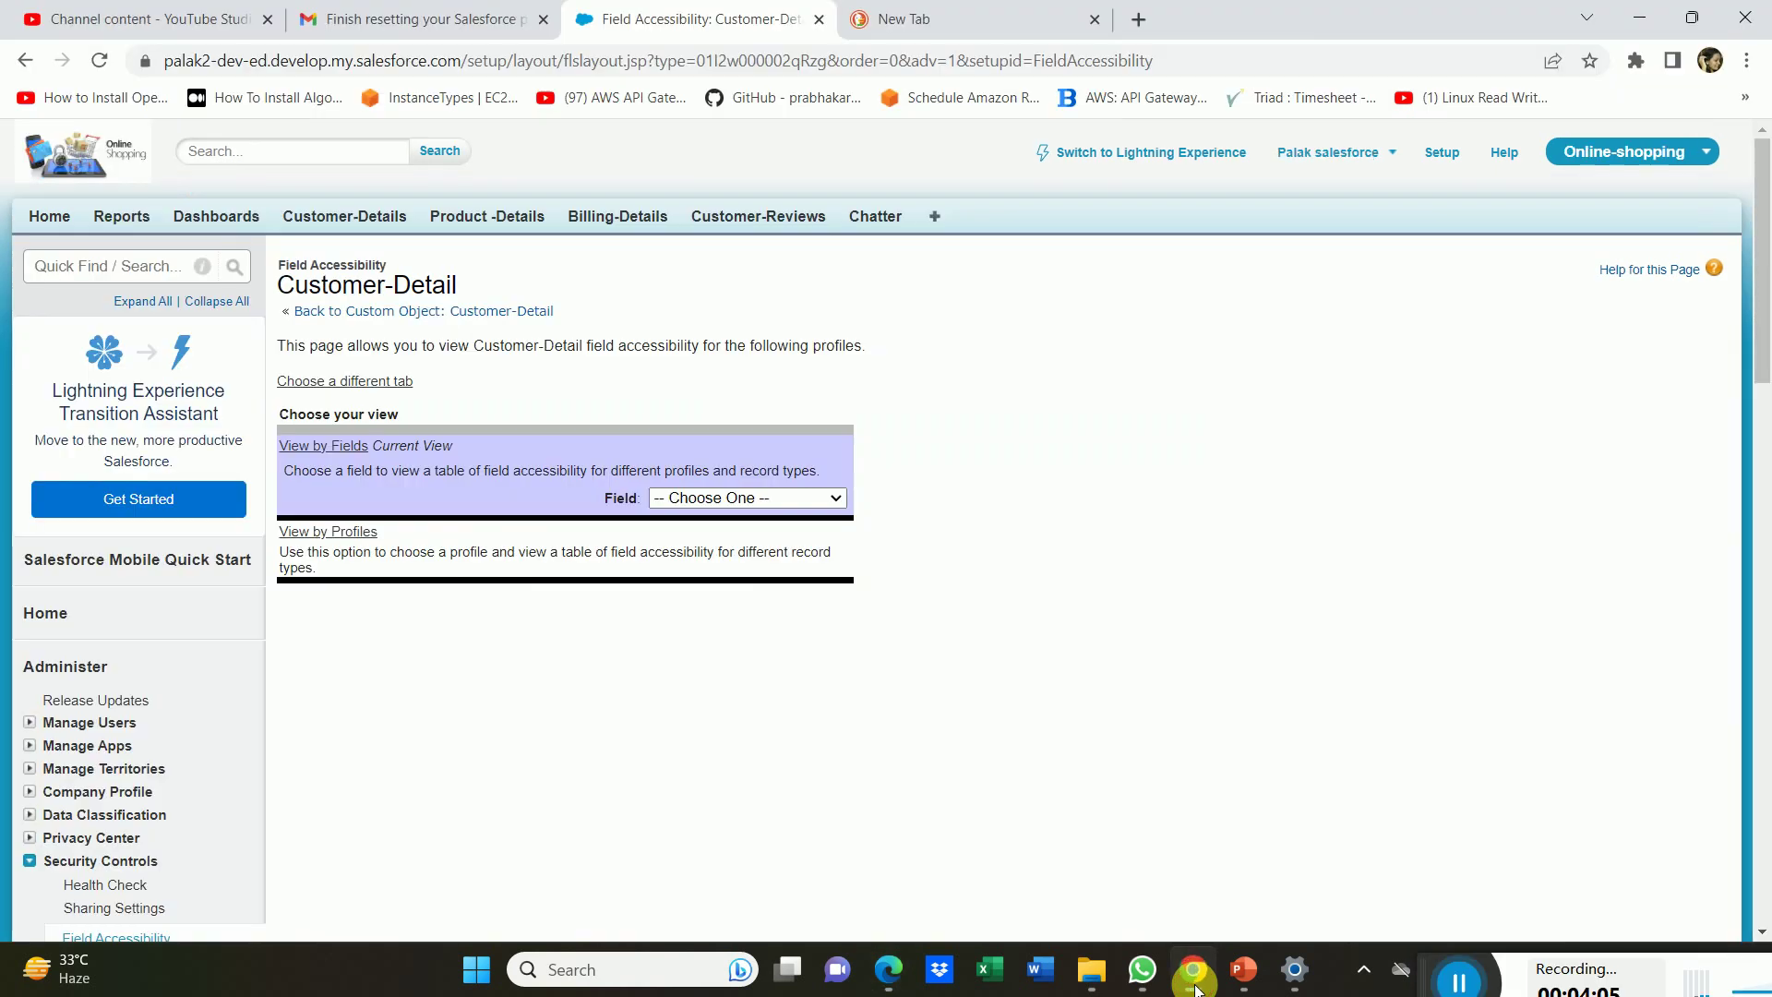
pyautogui.click(770, 497)
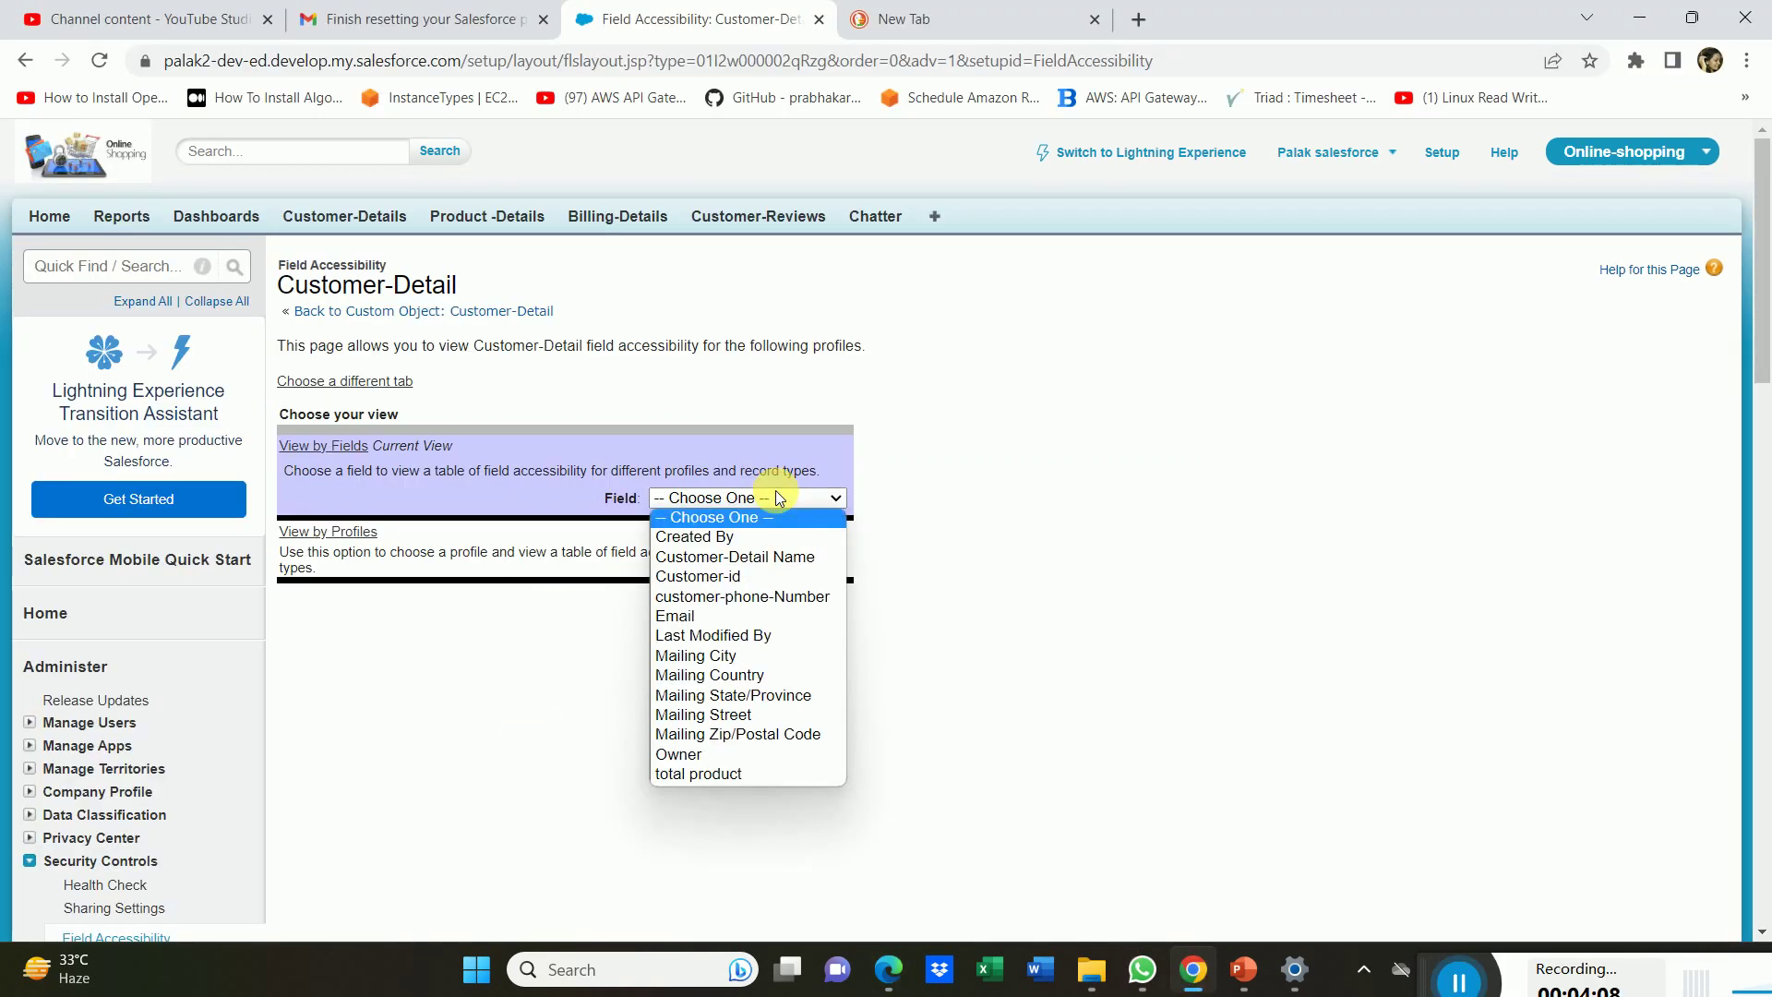
pyautogui.click(736, 657)
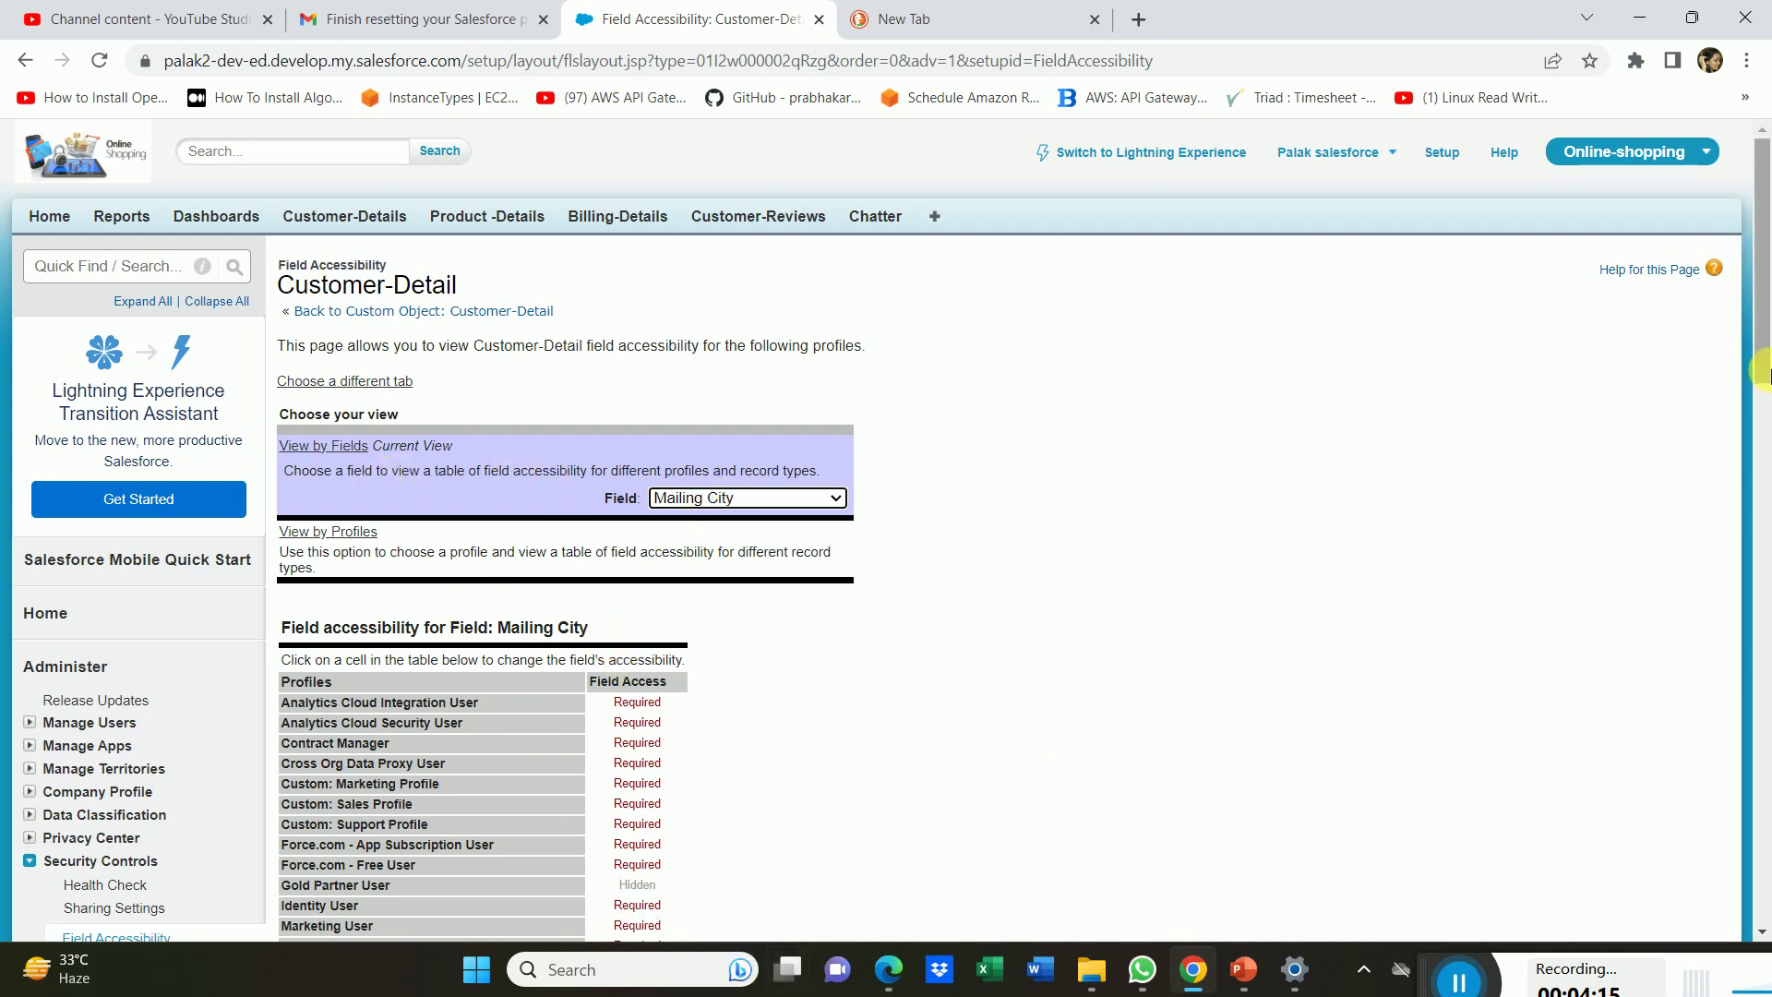
pyautogui.moveTo(1763, 364); pyautogui.dragTo(1763, 503)
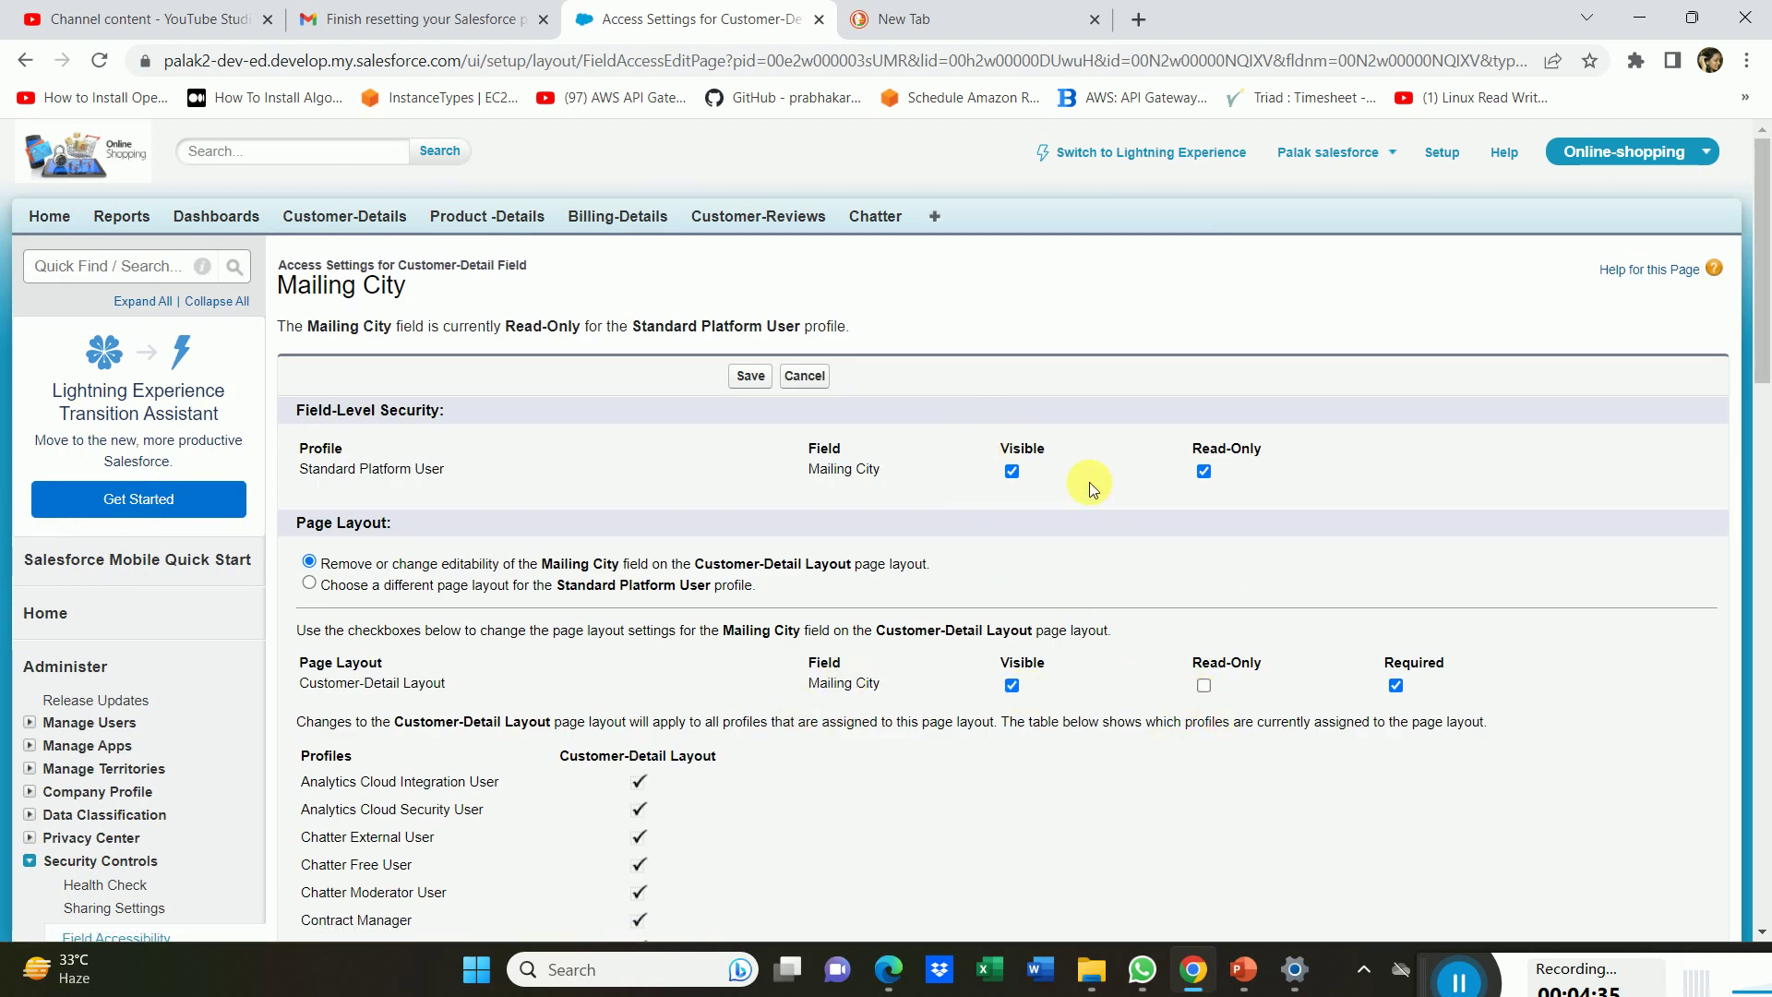
# Remove Mailing City's field-level visibility for Standard Platform User, make it Read-Only on the Customer-Detail Layout, and save.
pyautogui.click(1012, 472)
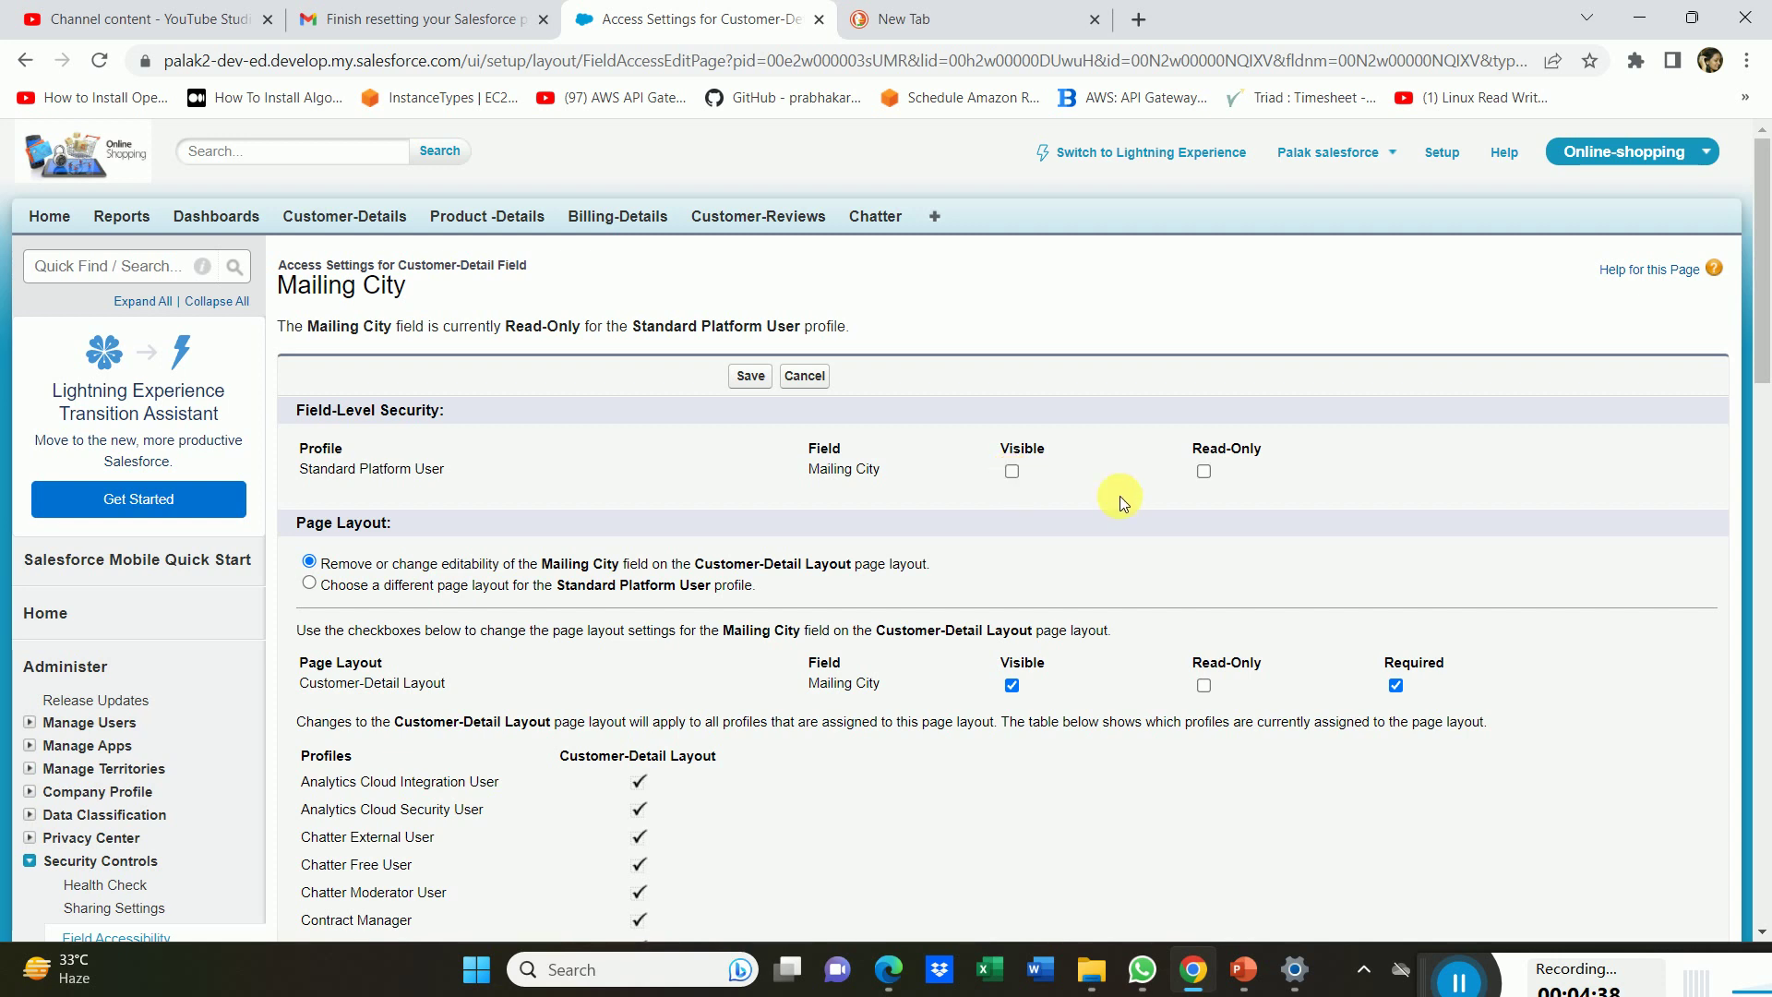
pyautogui.click(1204, 688)
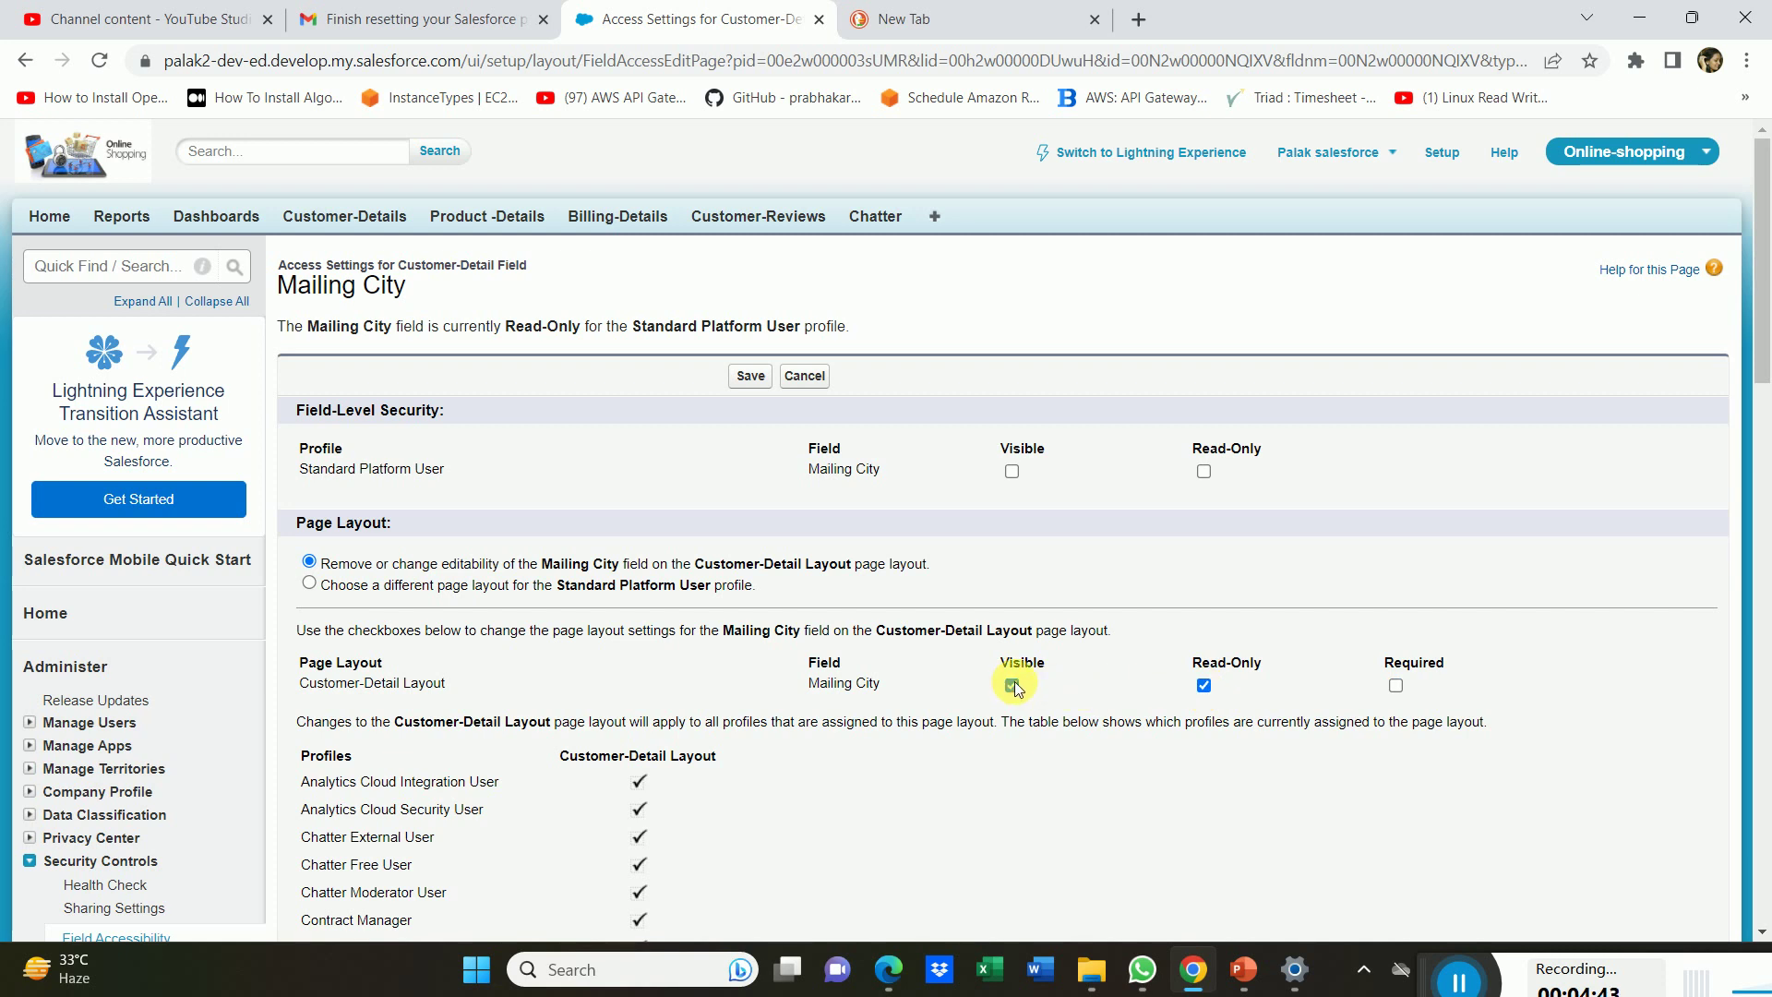
pyautogui.click(760, 381)
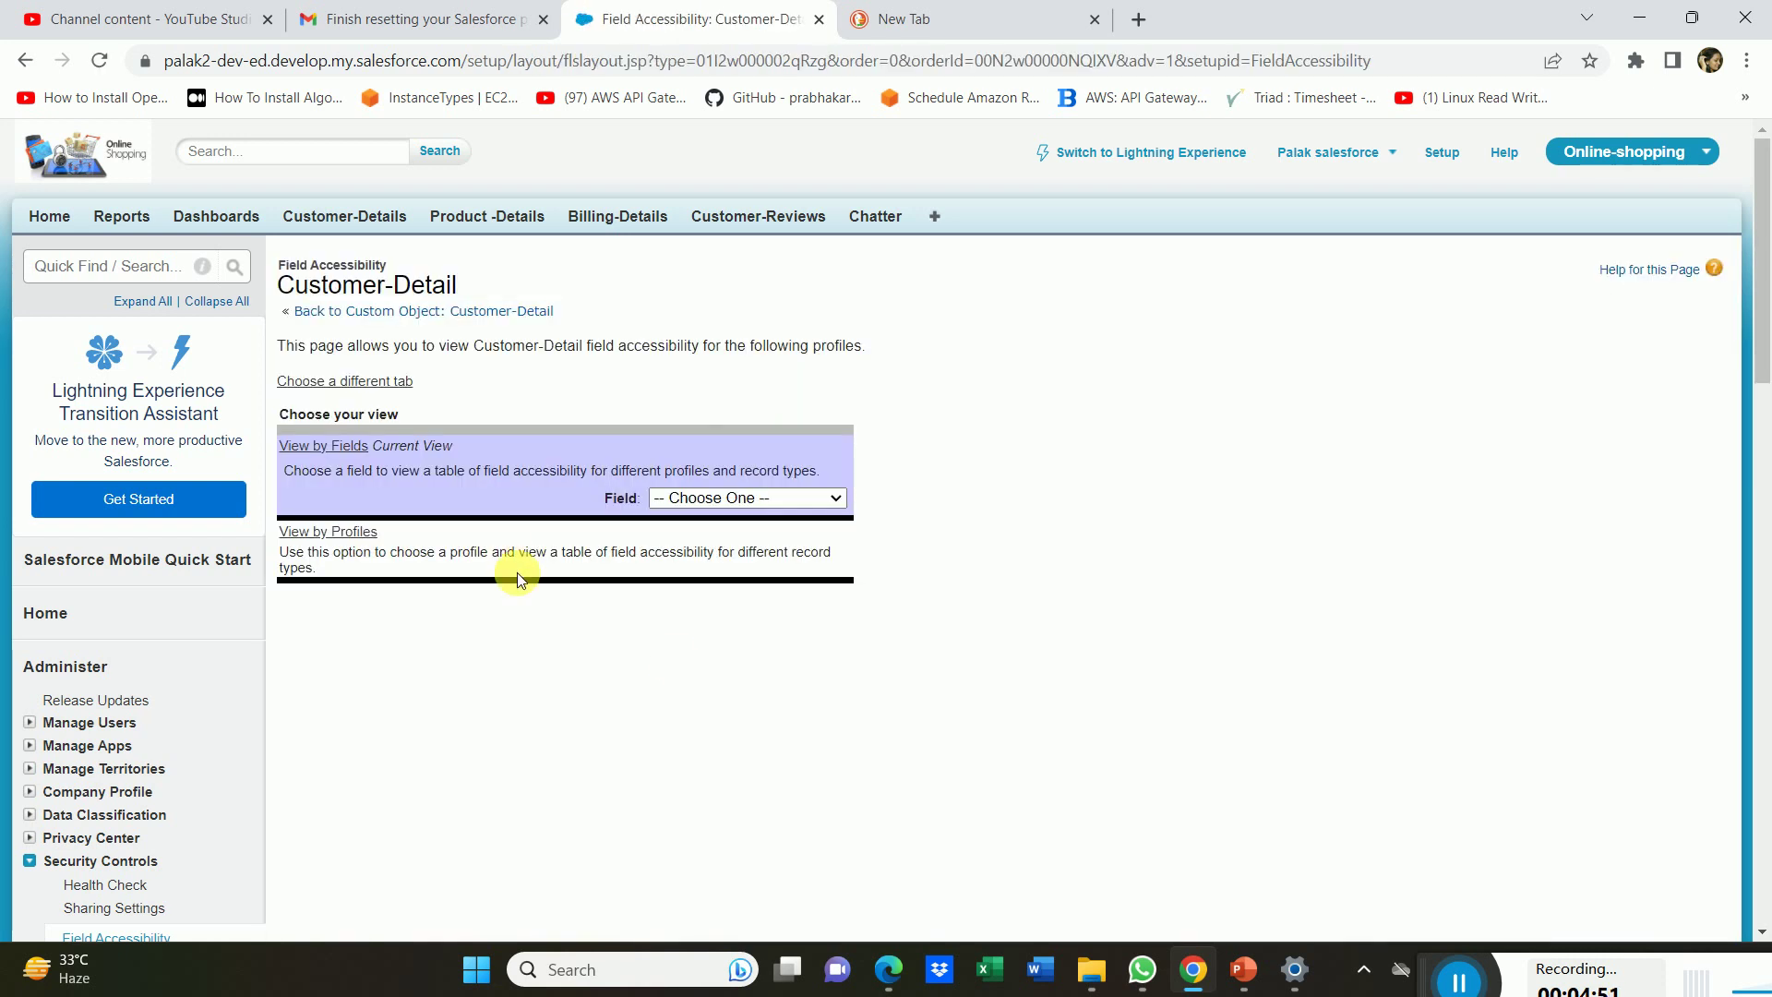
# Switch to Edge and check Mailing City on the reloaded new Customer-Detail form.
pyautogui.click(891, 970)
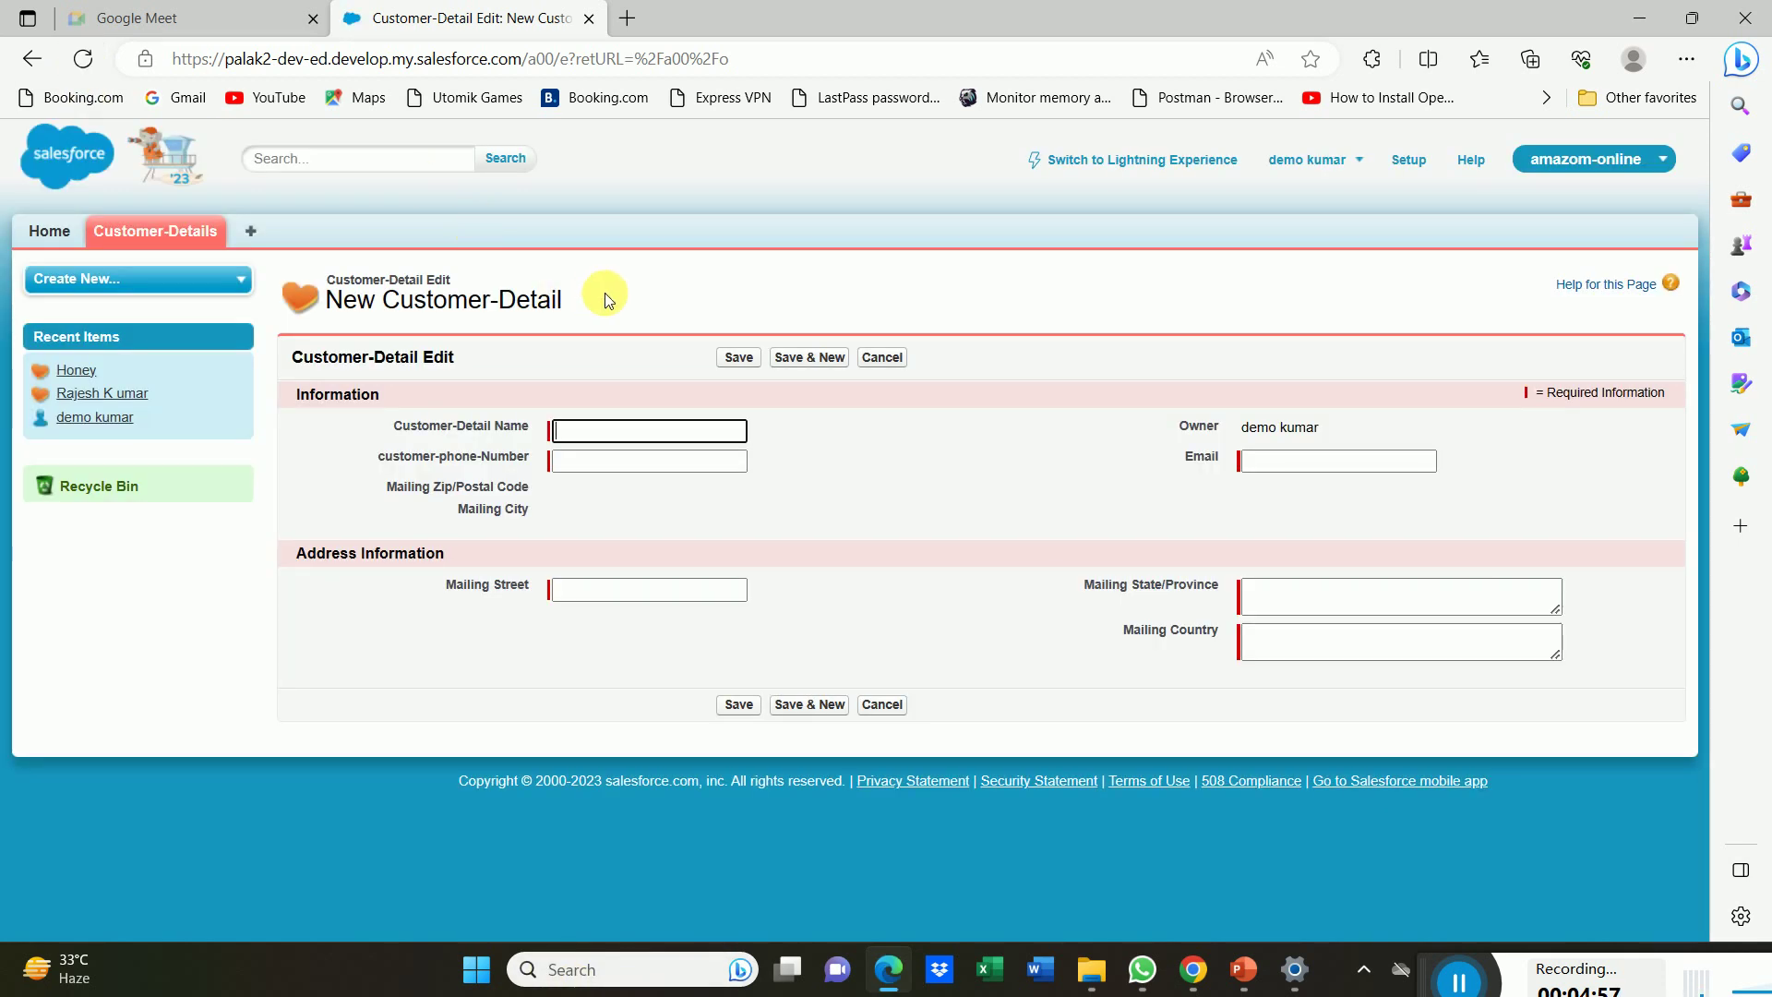
pyautogui.click(556, 515)
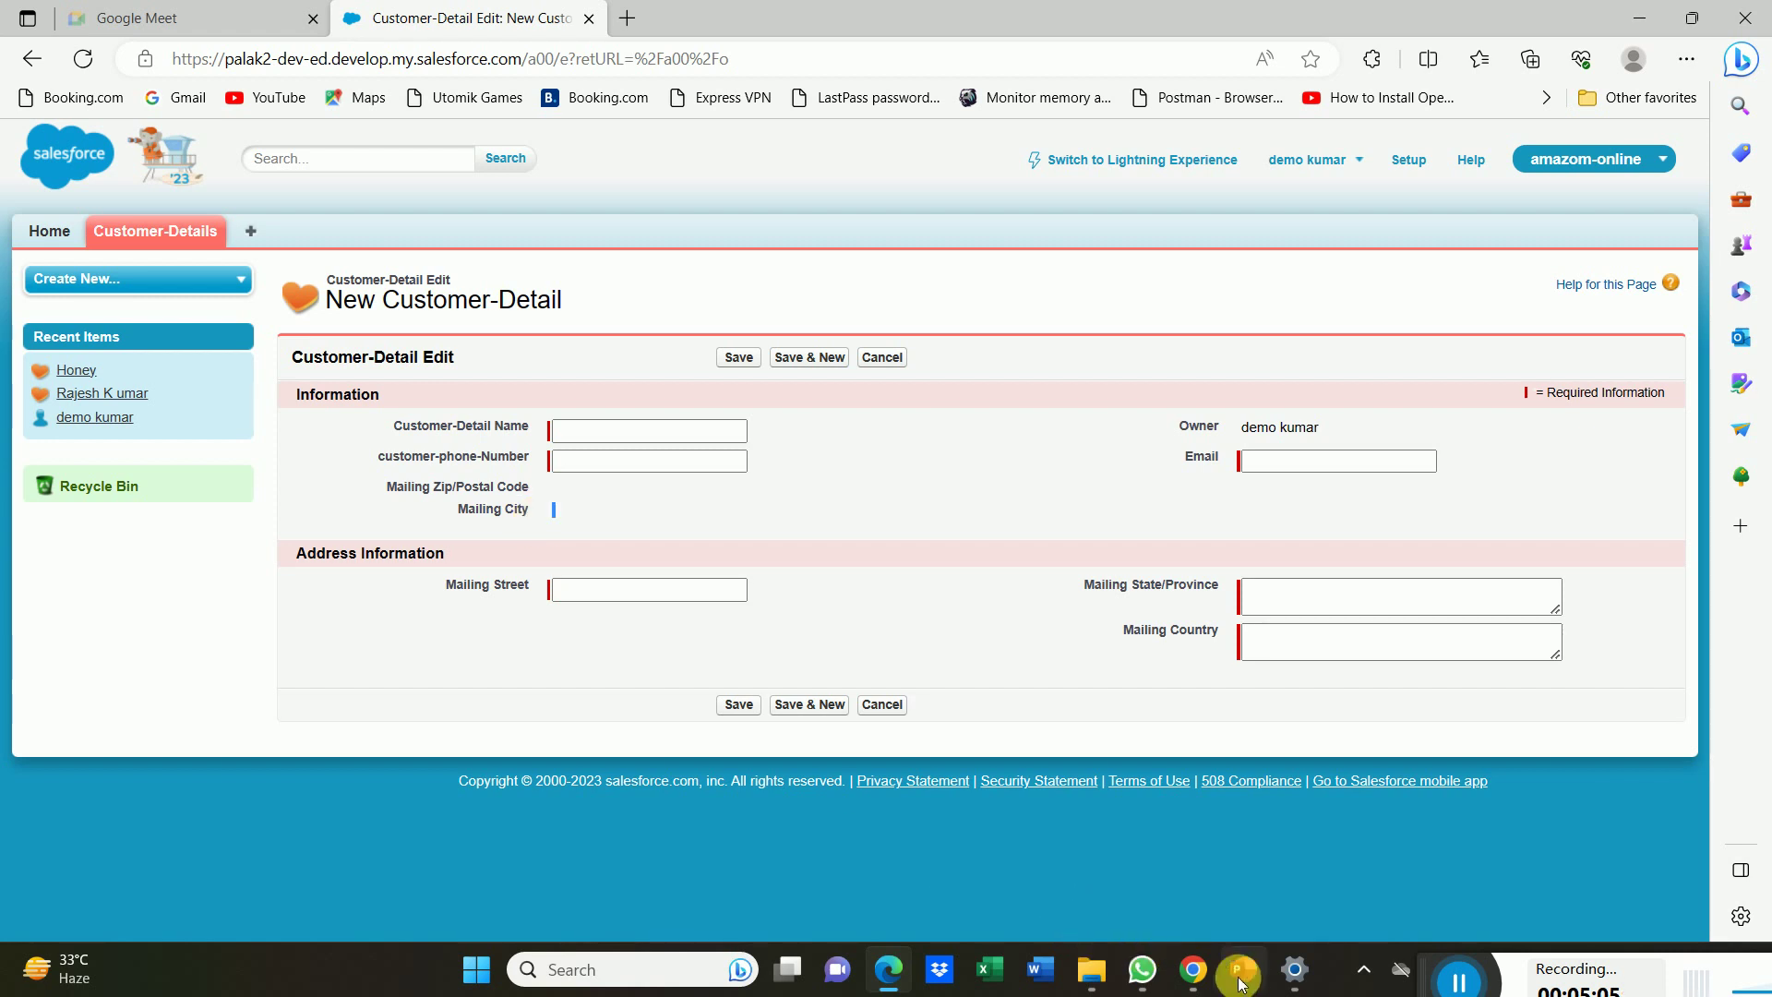
# Switch to Chrome, display field accessibility for Mailing City, and inspect the Standard Platform User profile's access.
pyautogui.click(1191, 970)
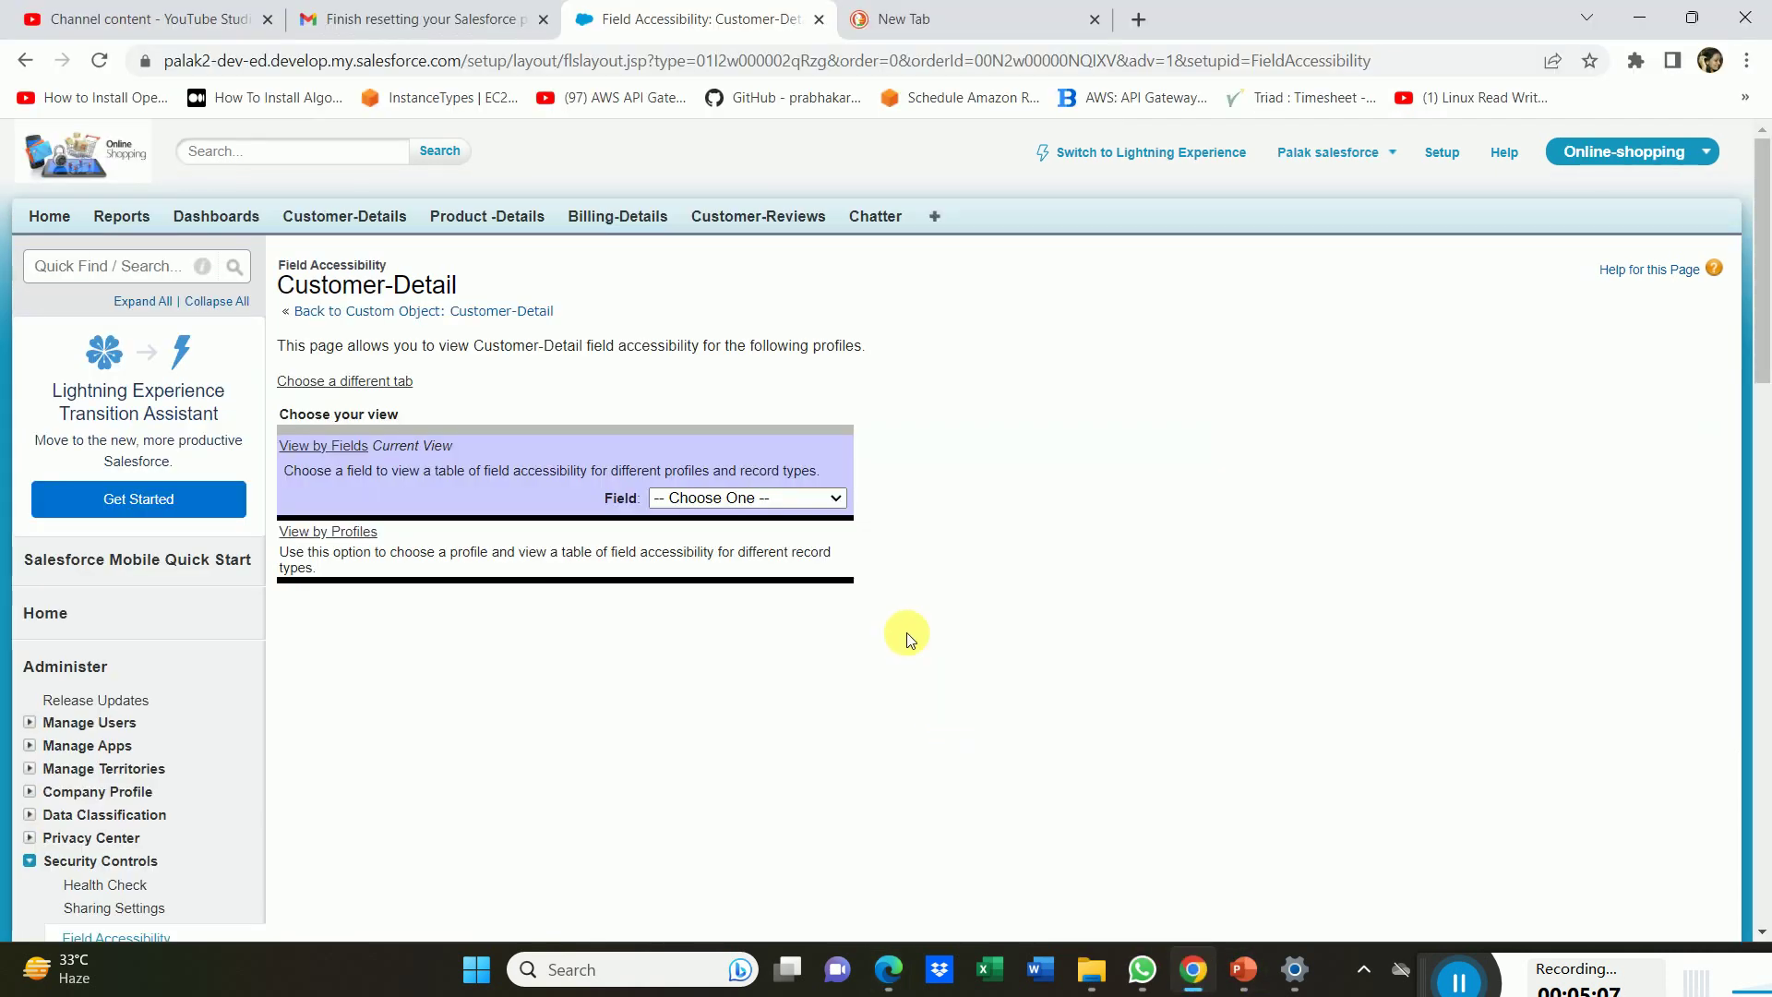
pyautogui.click(831, 502)
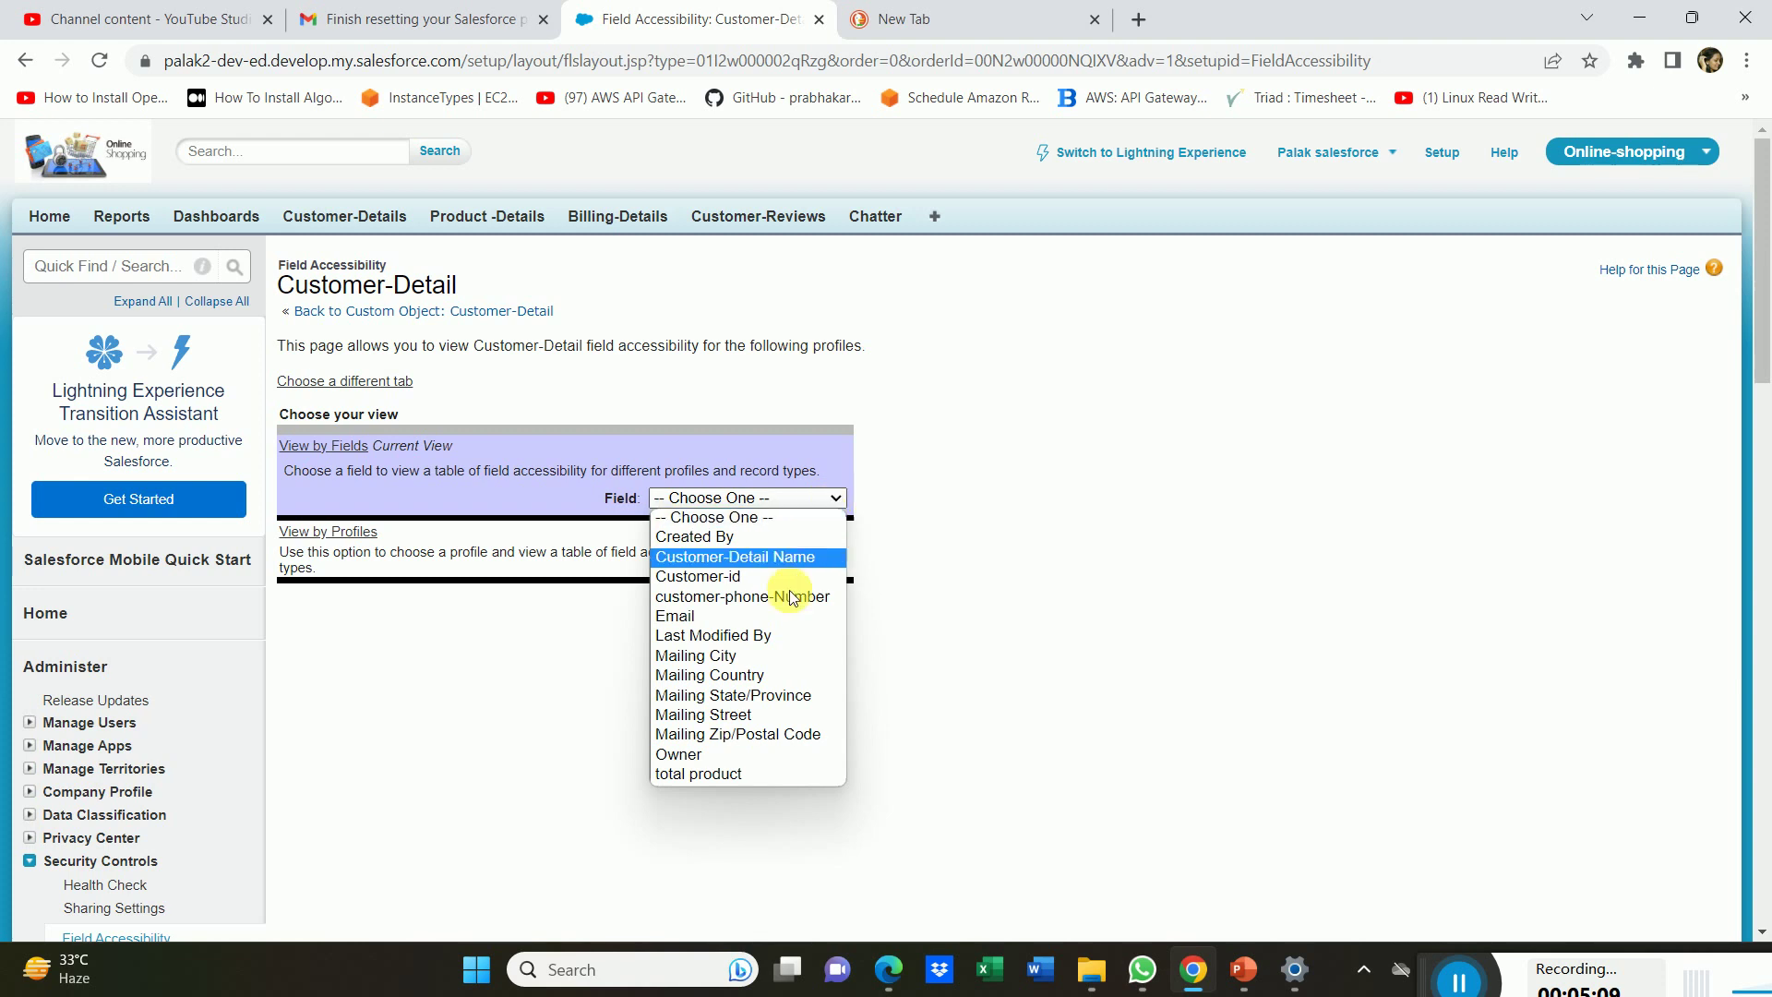
pyautogui.click(768, 661)
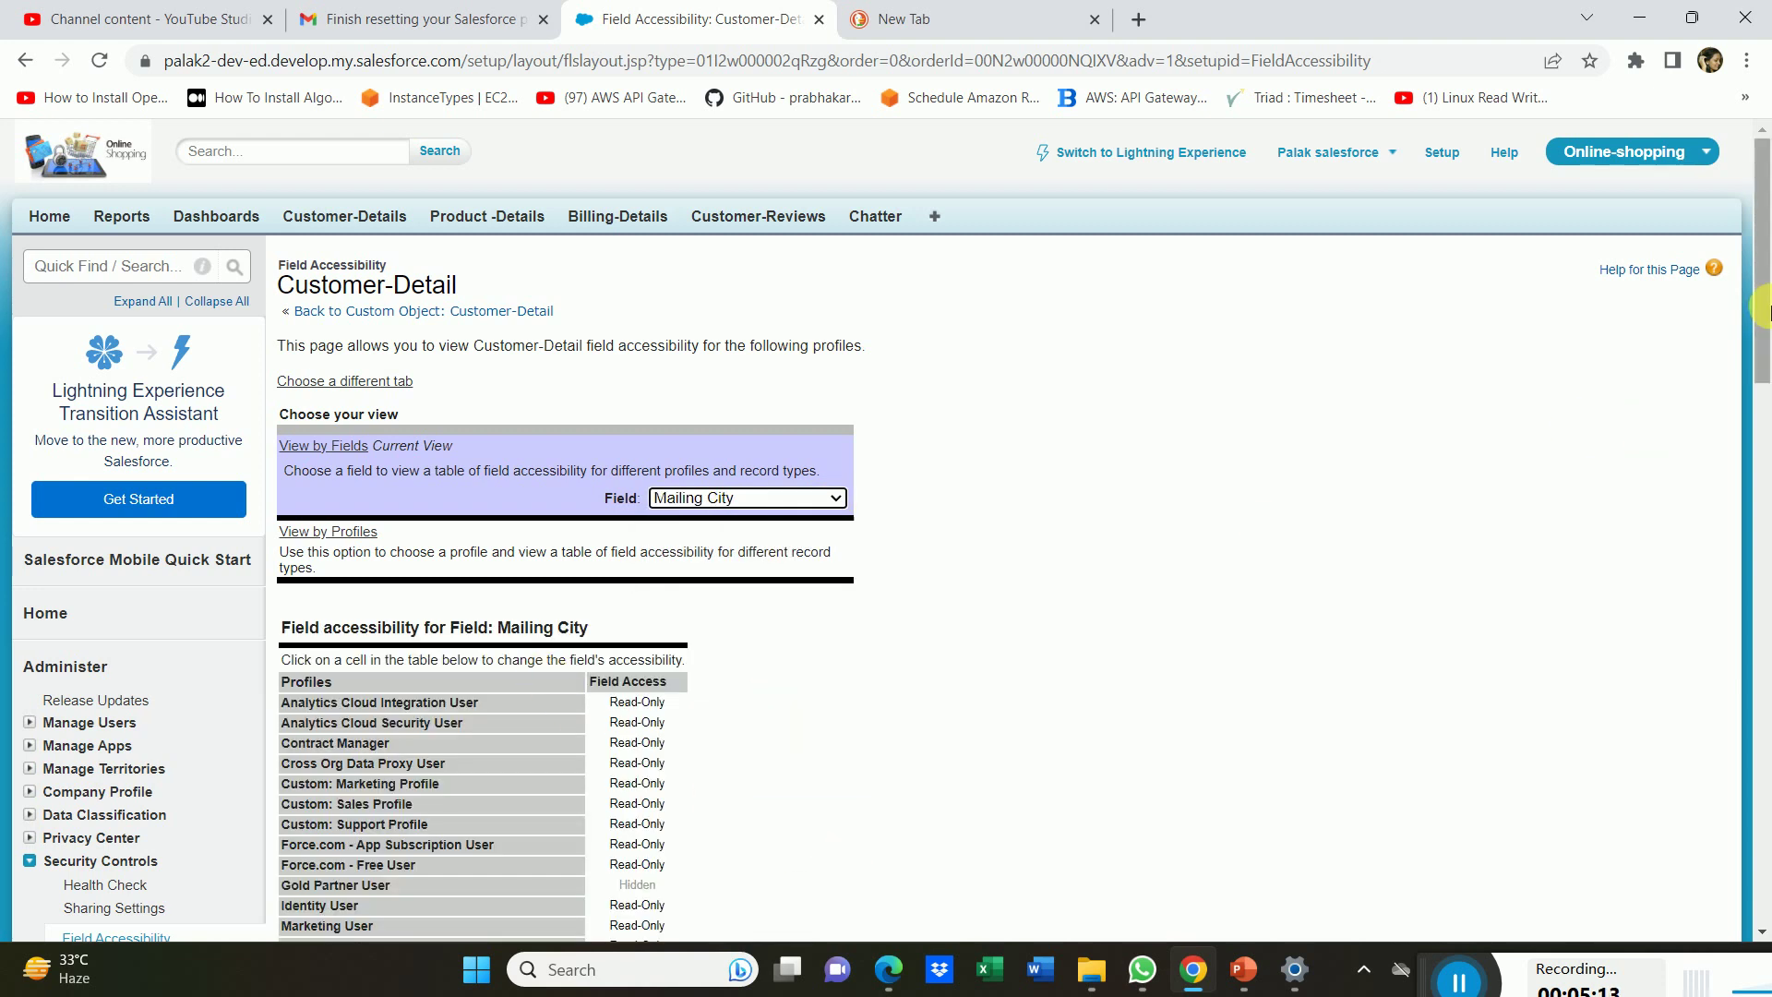
pyautogui.scroll(-1, 1764, 431)
pyautogui.scroll(-5, 1764, 431)
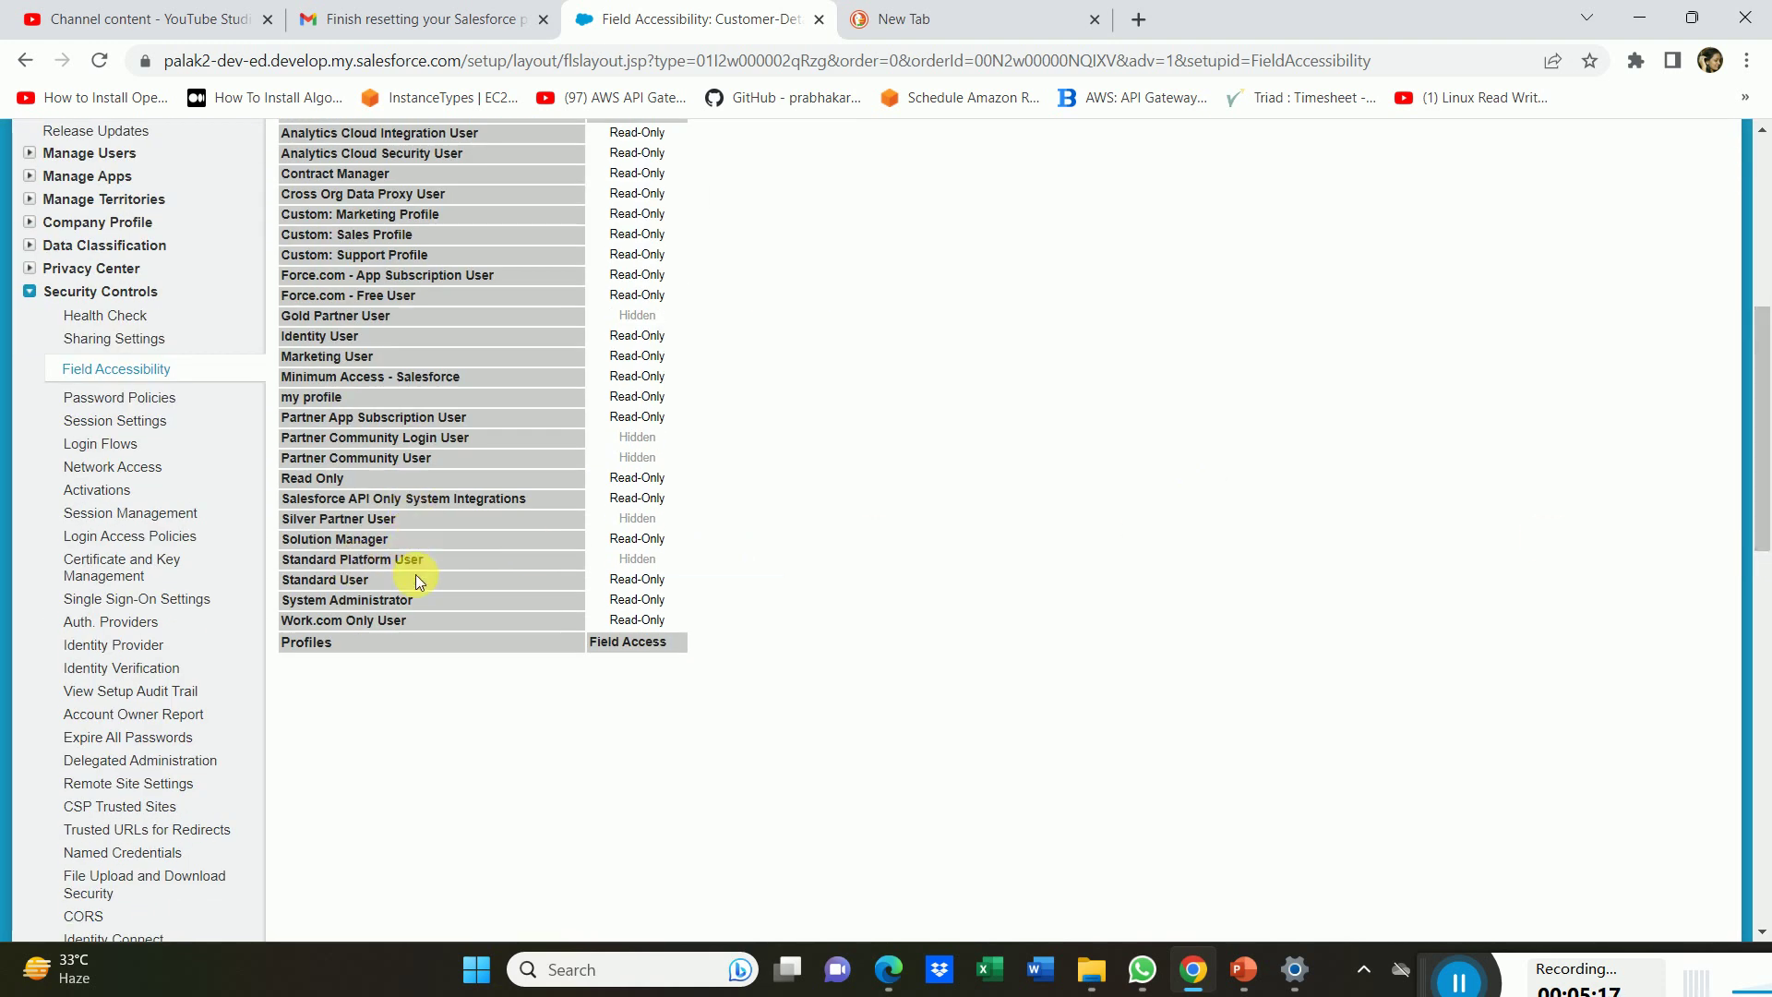
pyautogui.moveTo(636, 560)
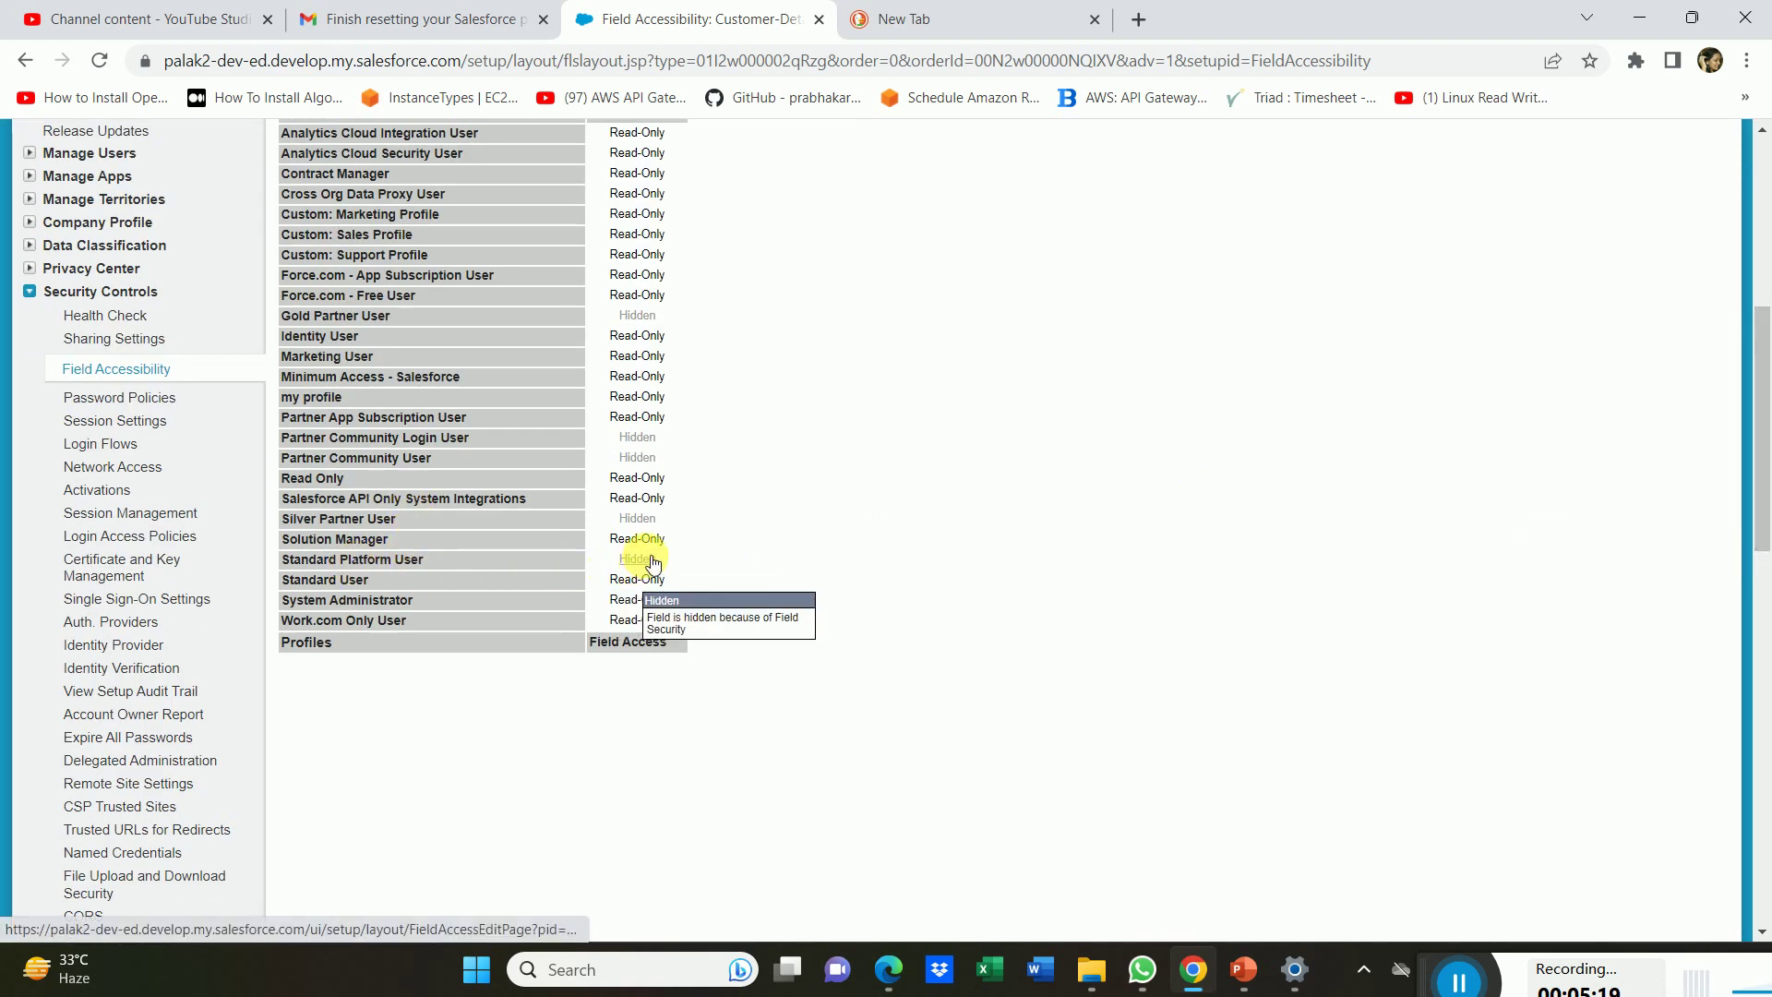
# Hide Mailing City on the Customer-Detail Layout for Standard Platform User, save, and switch to Edge to check the reloaded new Customer-Detail form.
pyautogui.click(653, 561)
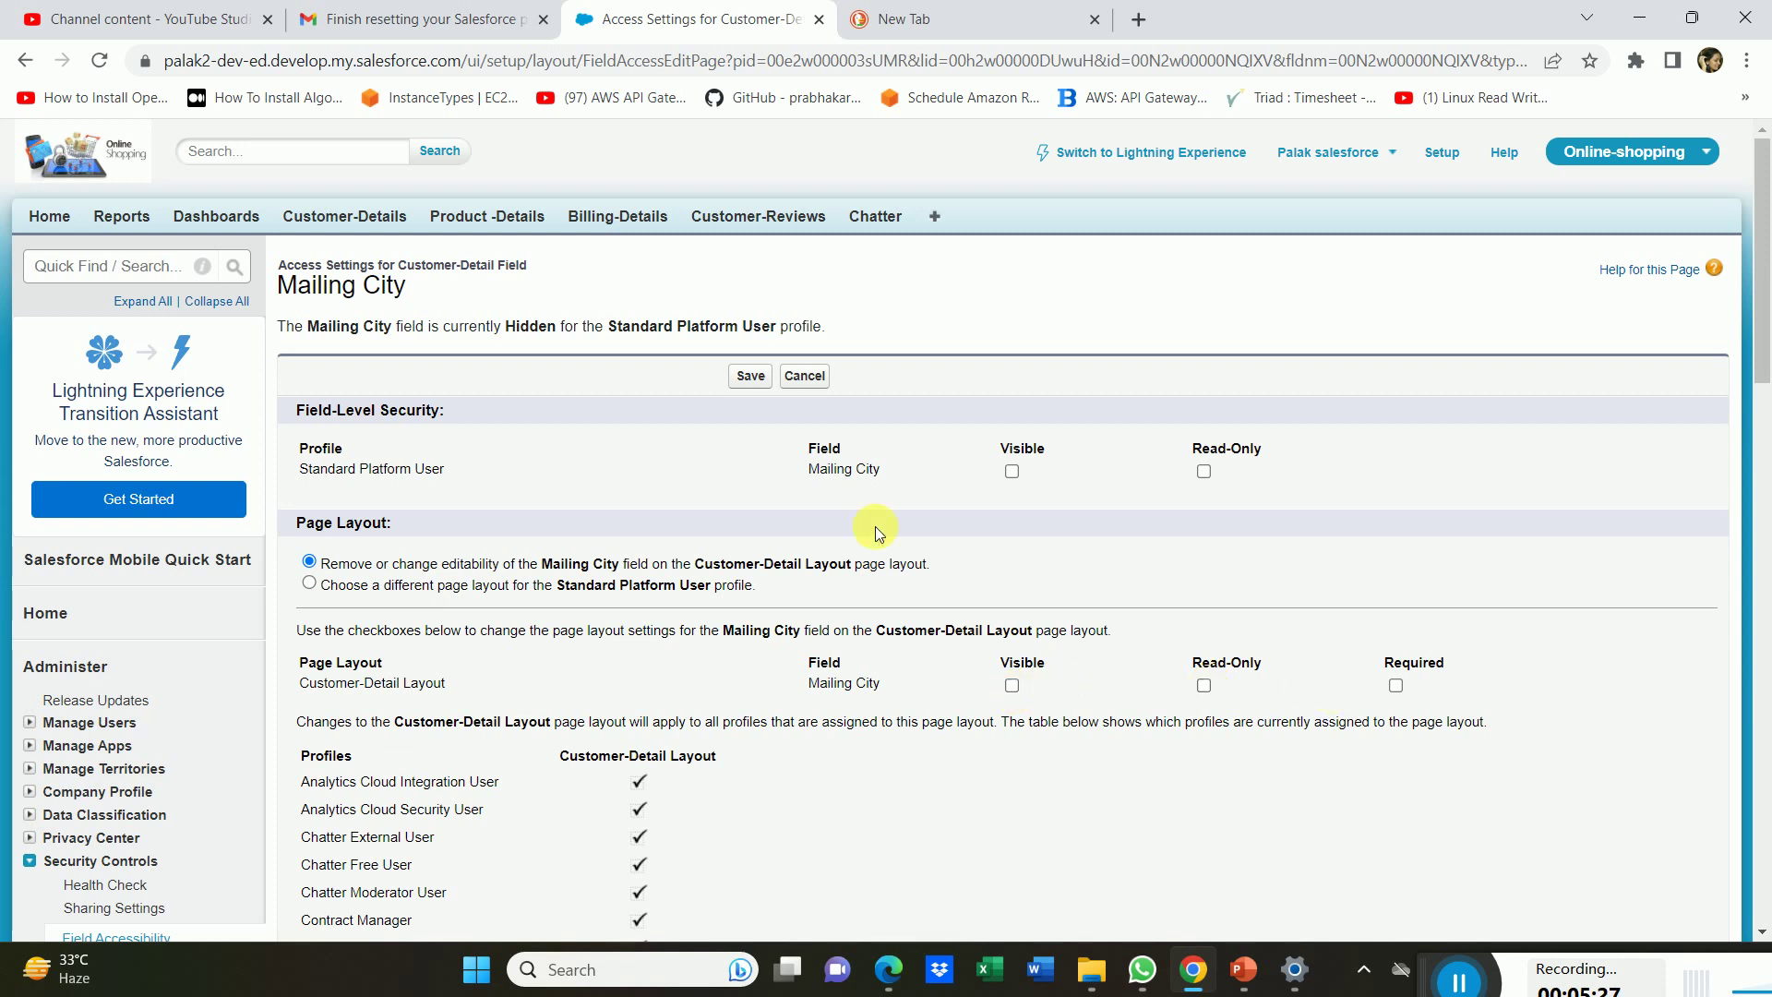
pyautogui.click(748, 383)
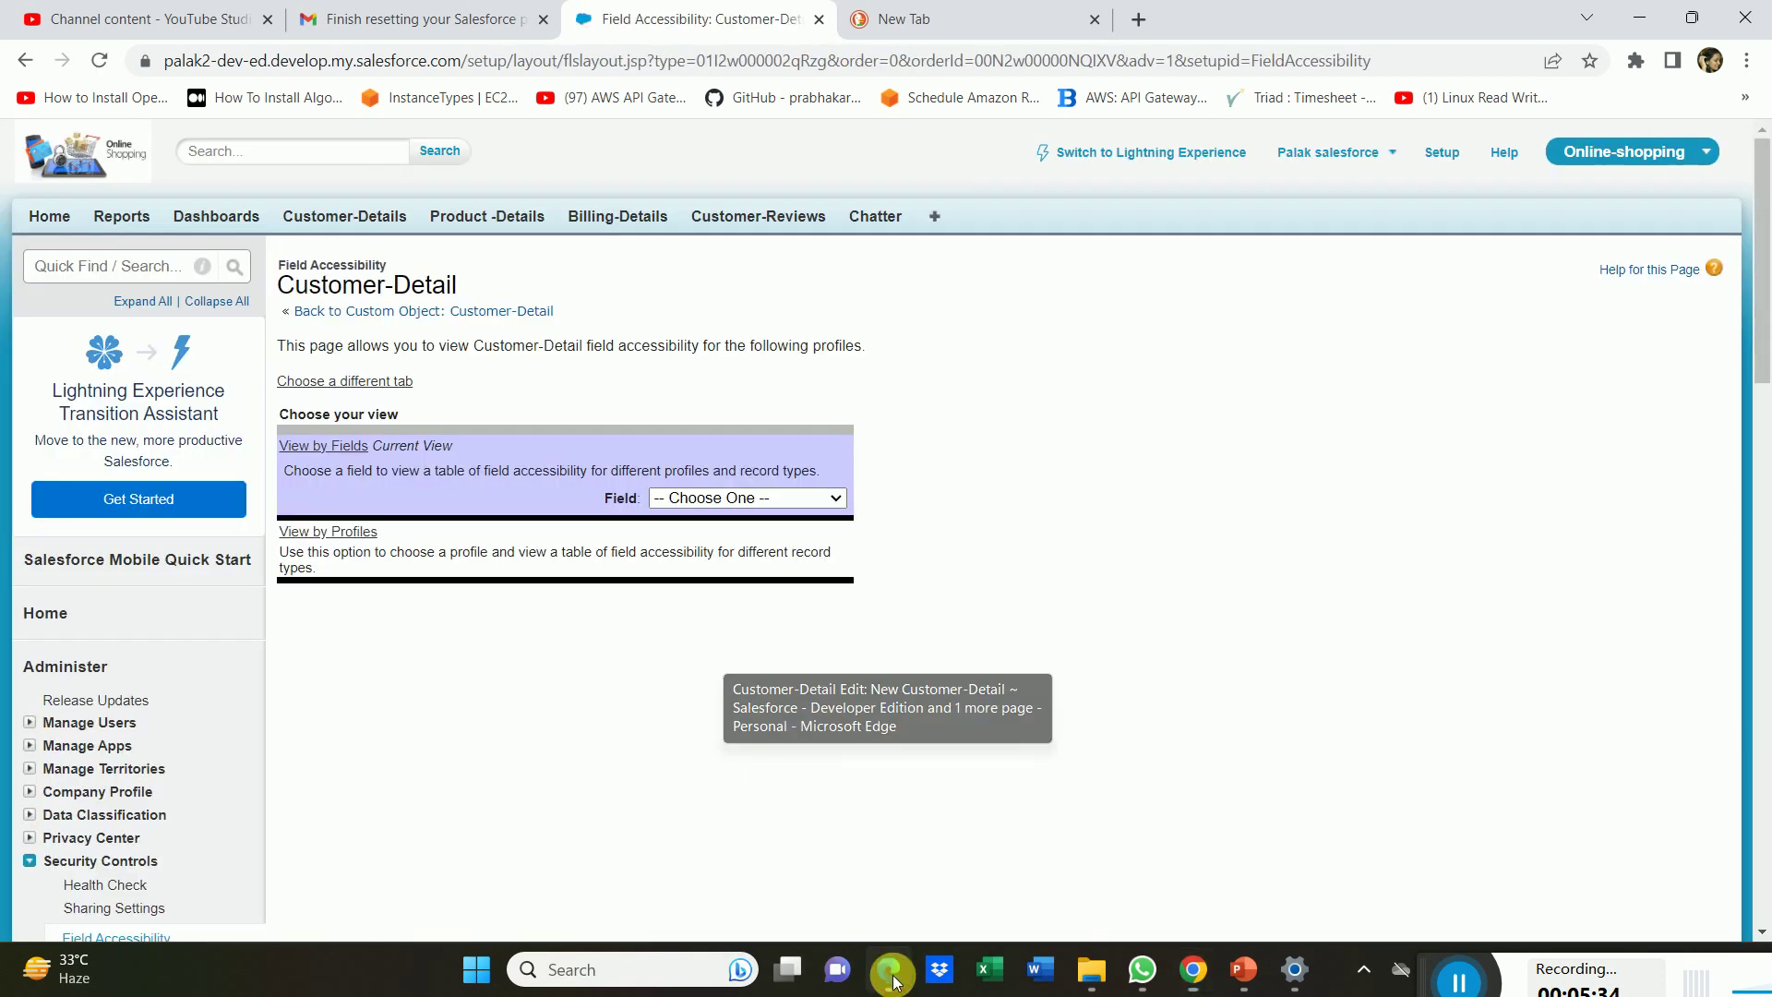
pyautogui.click(889, 784)
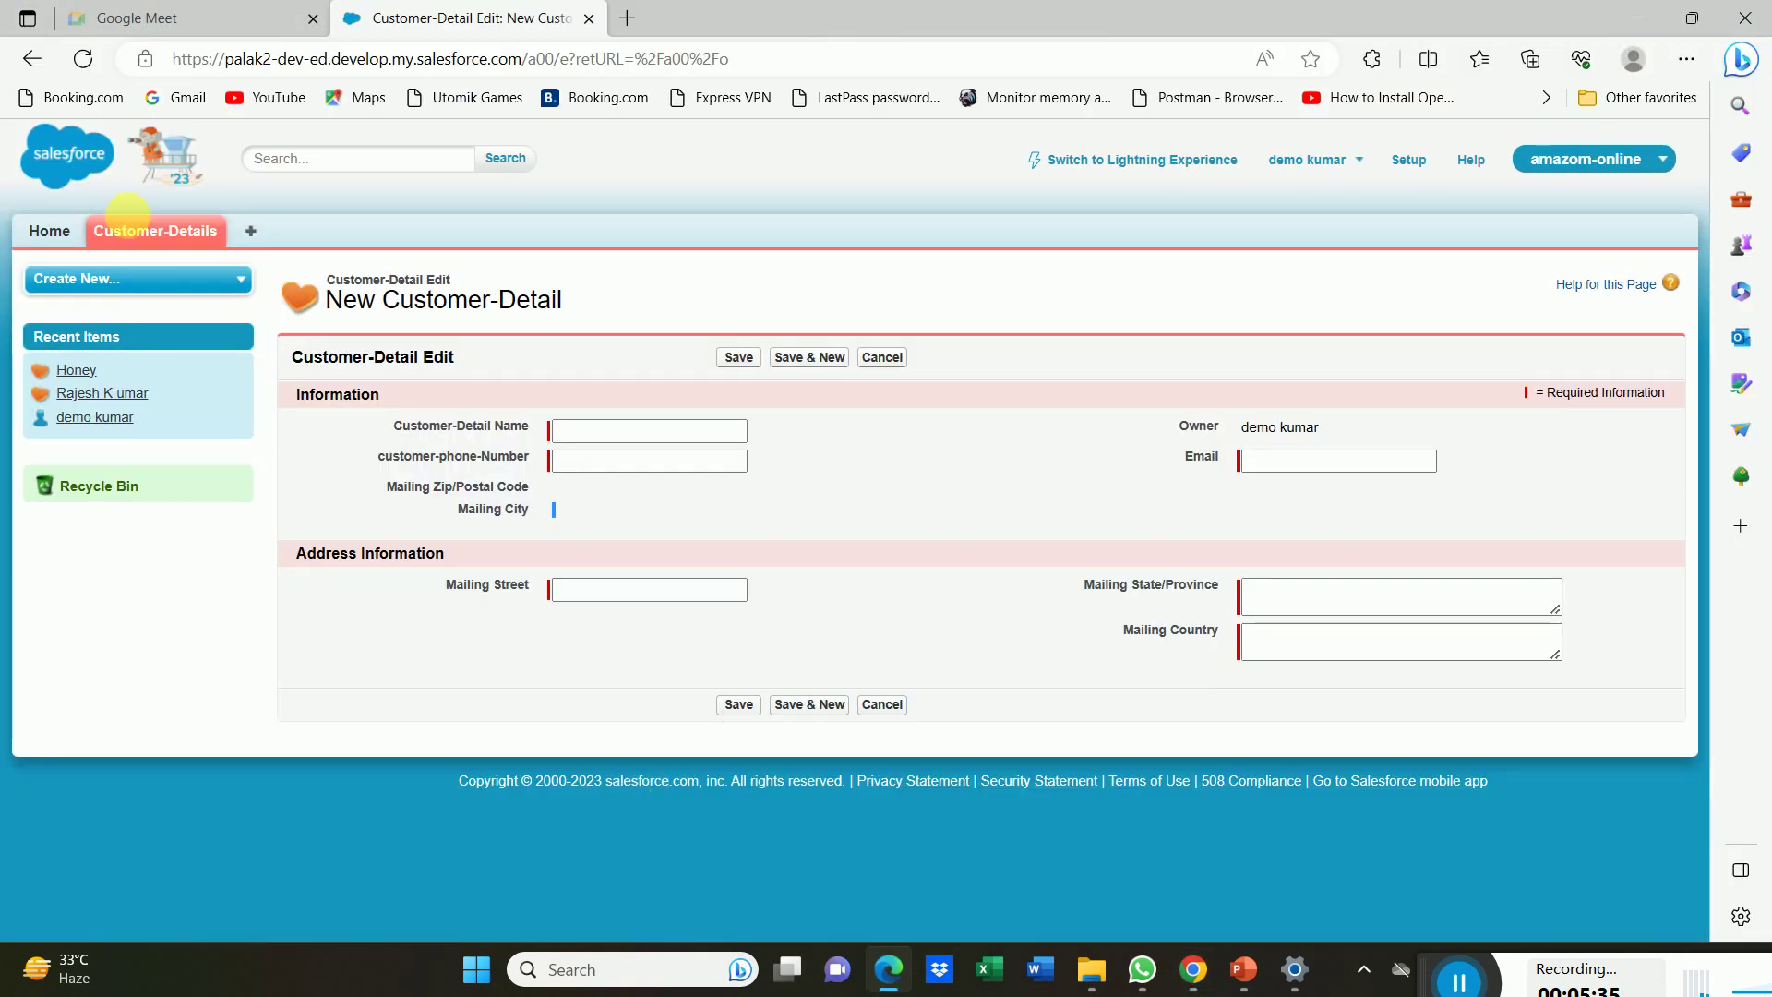
pyautogui.click(91, 62)
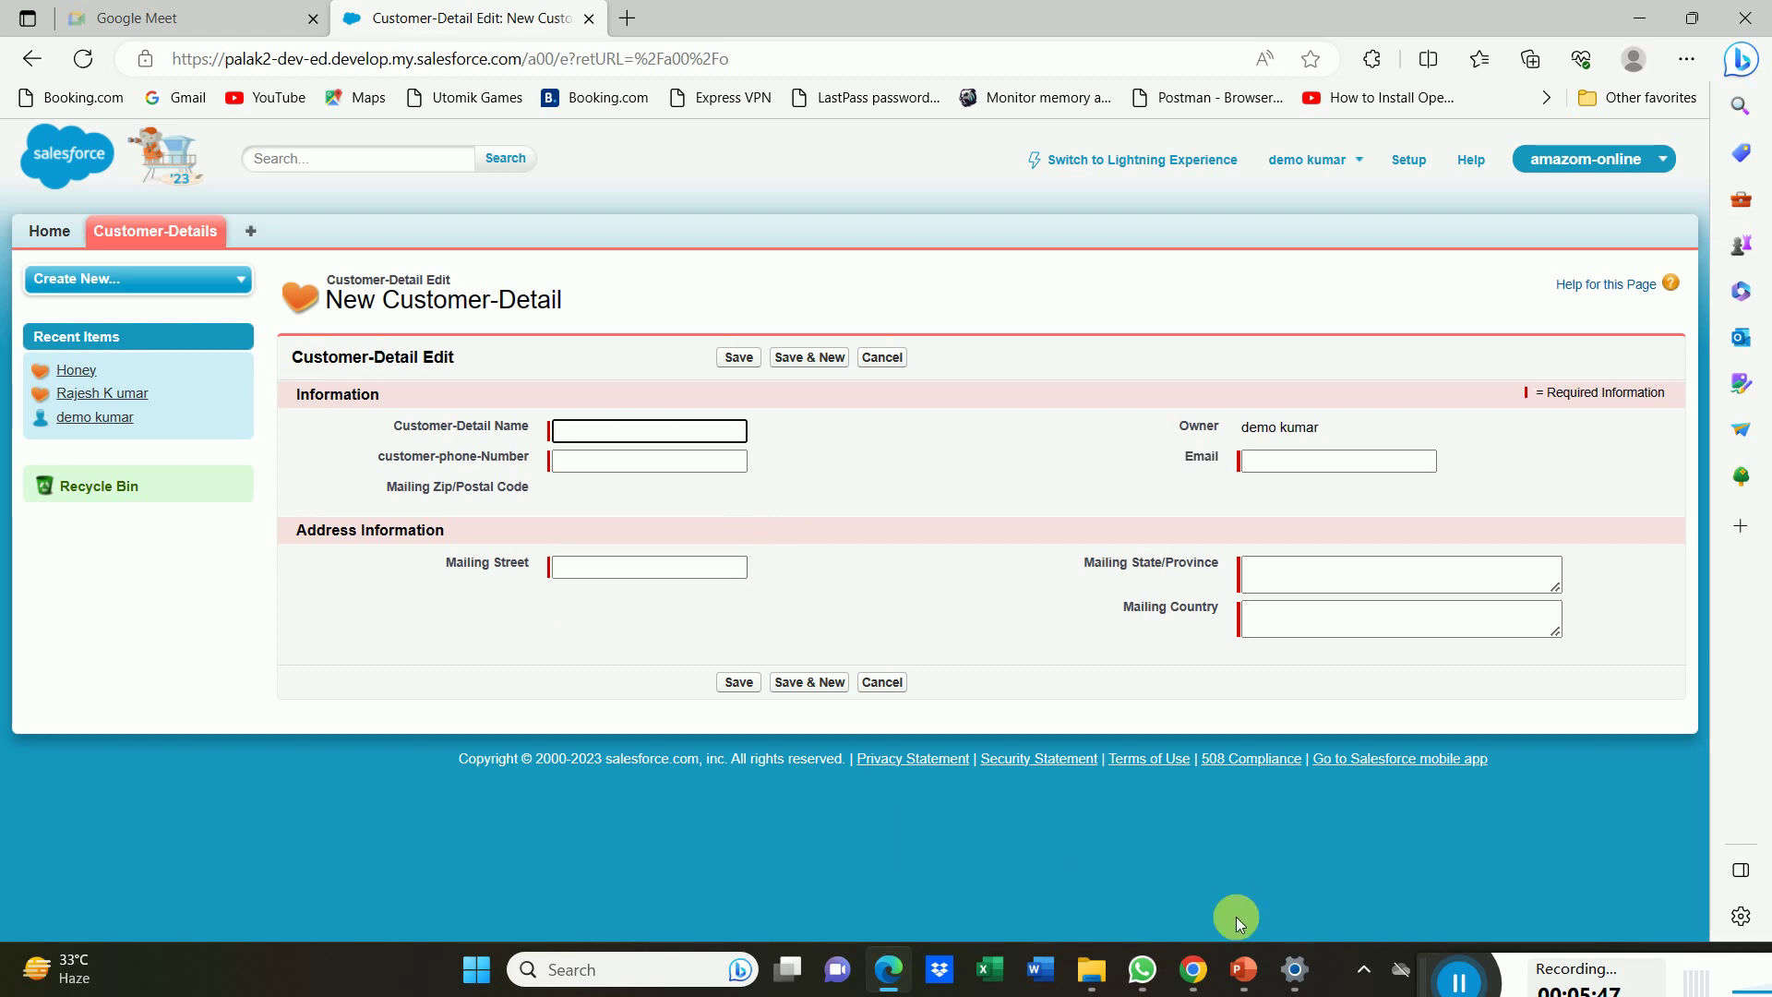
# Switch to Chrome, display field accessibility for Mailing City, and open its access settings for the Standard Platform User profile.
pyautogui.click(1183, 976)
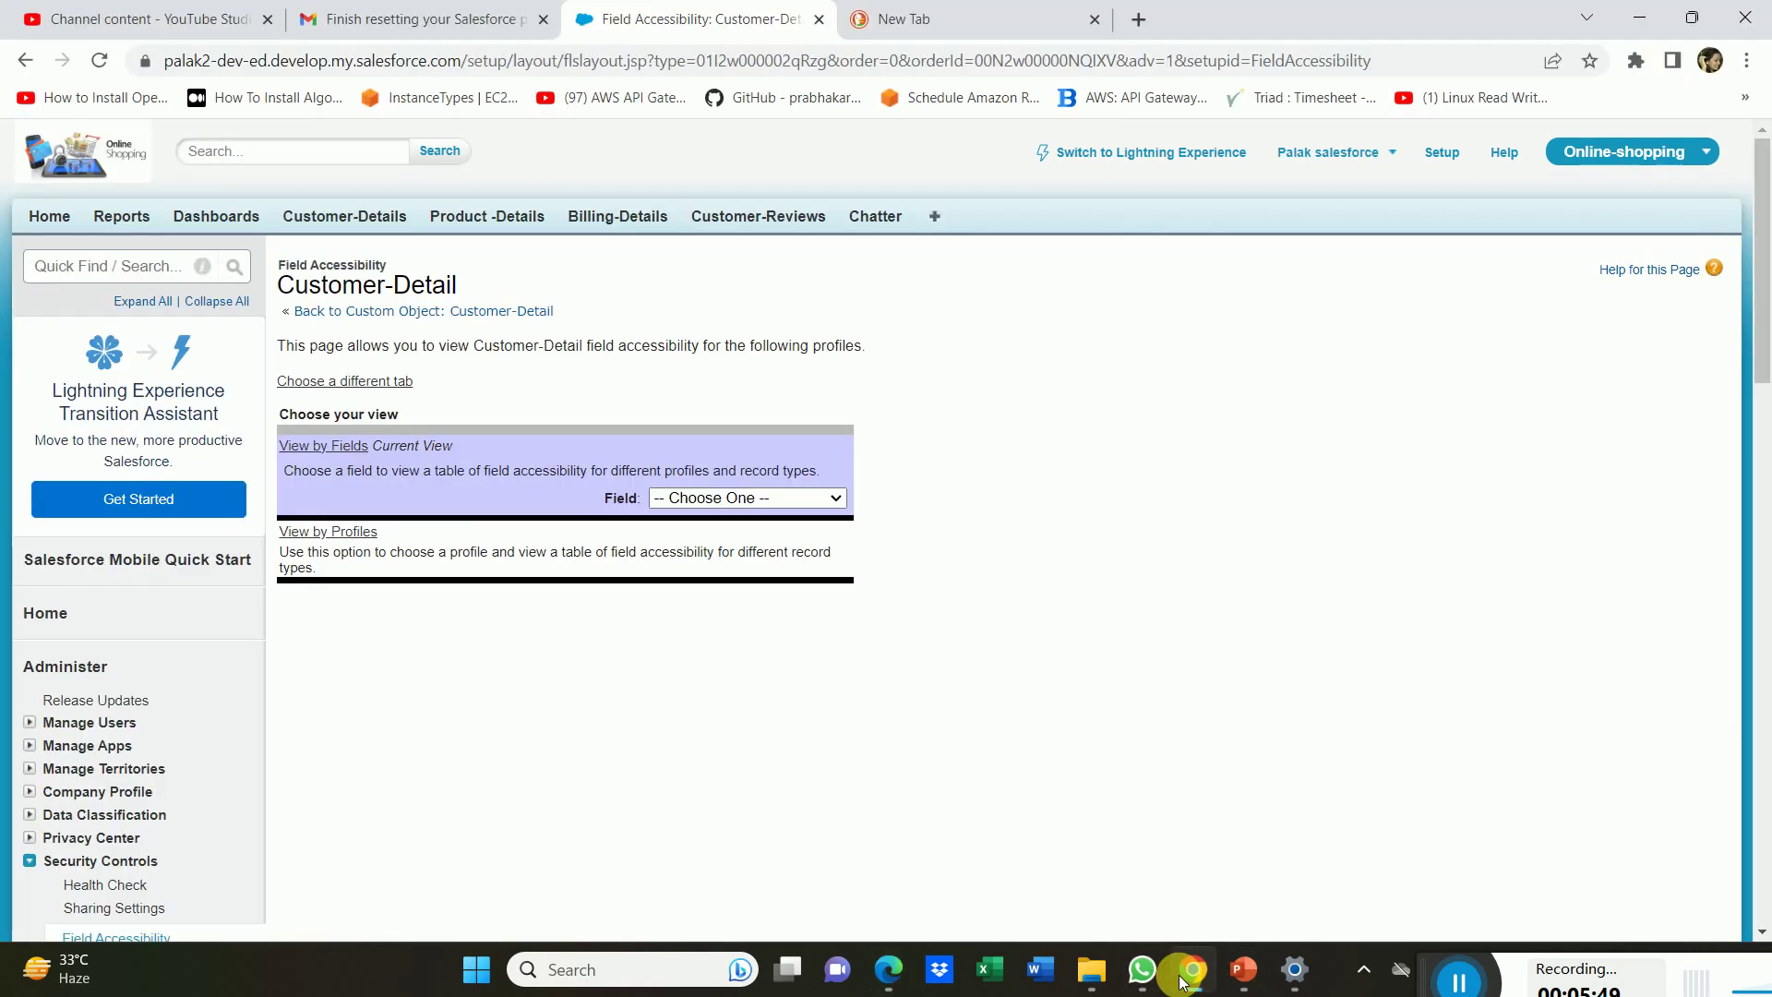
pyautogui.click(814, 501)
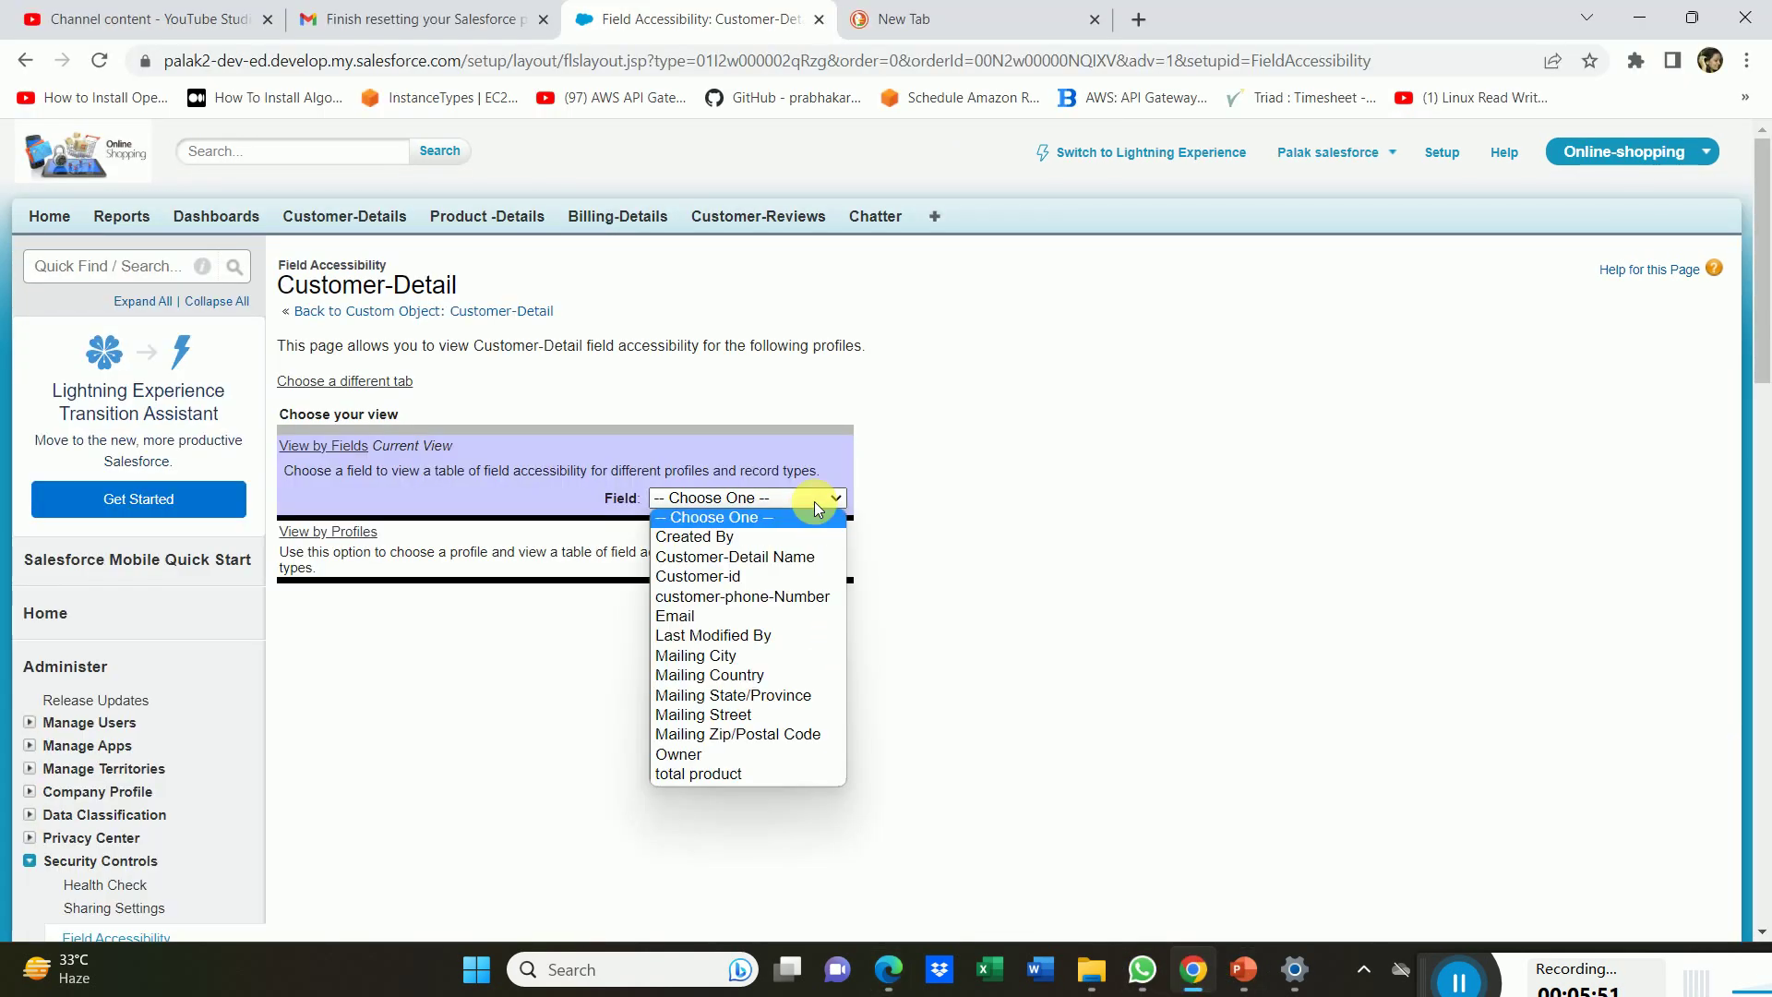
pyautogui.click(738, 657)
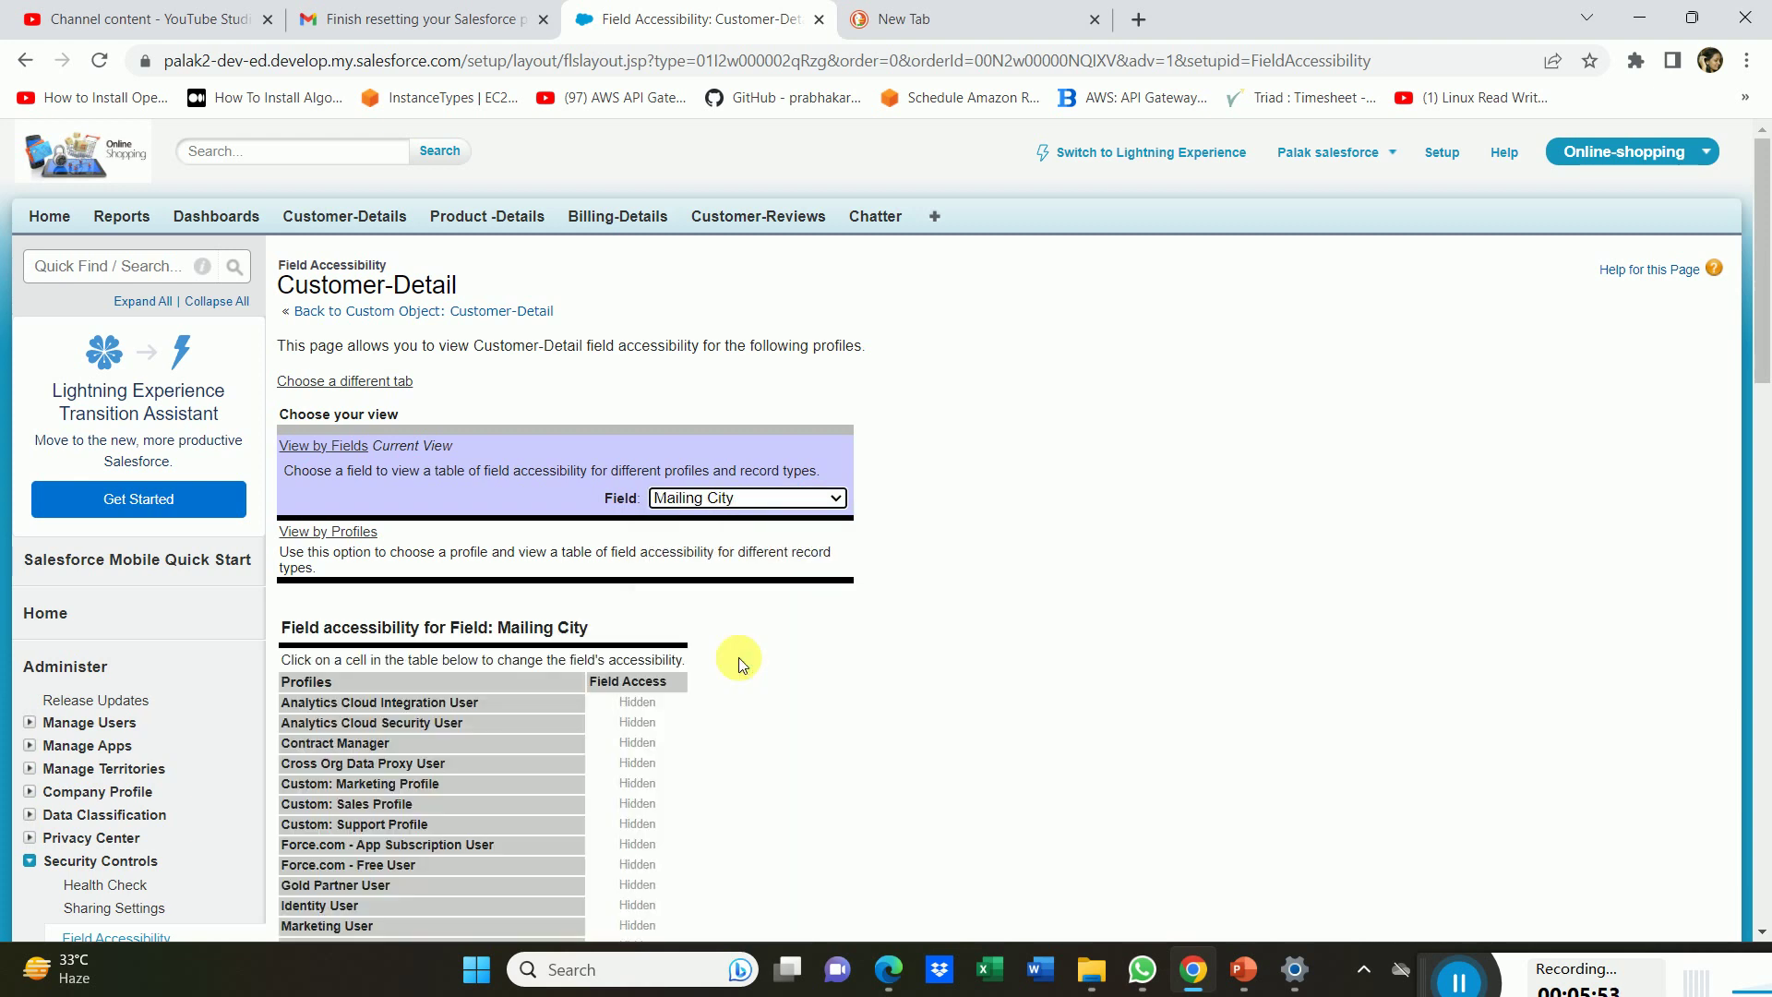
pyautogui.moveTo(1764, 348); pyautogui.dragTo(1763, 504)
pyautogui.moveTo(631, 614)
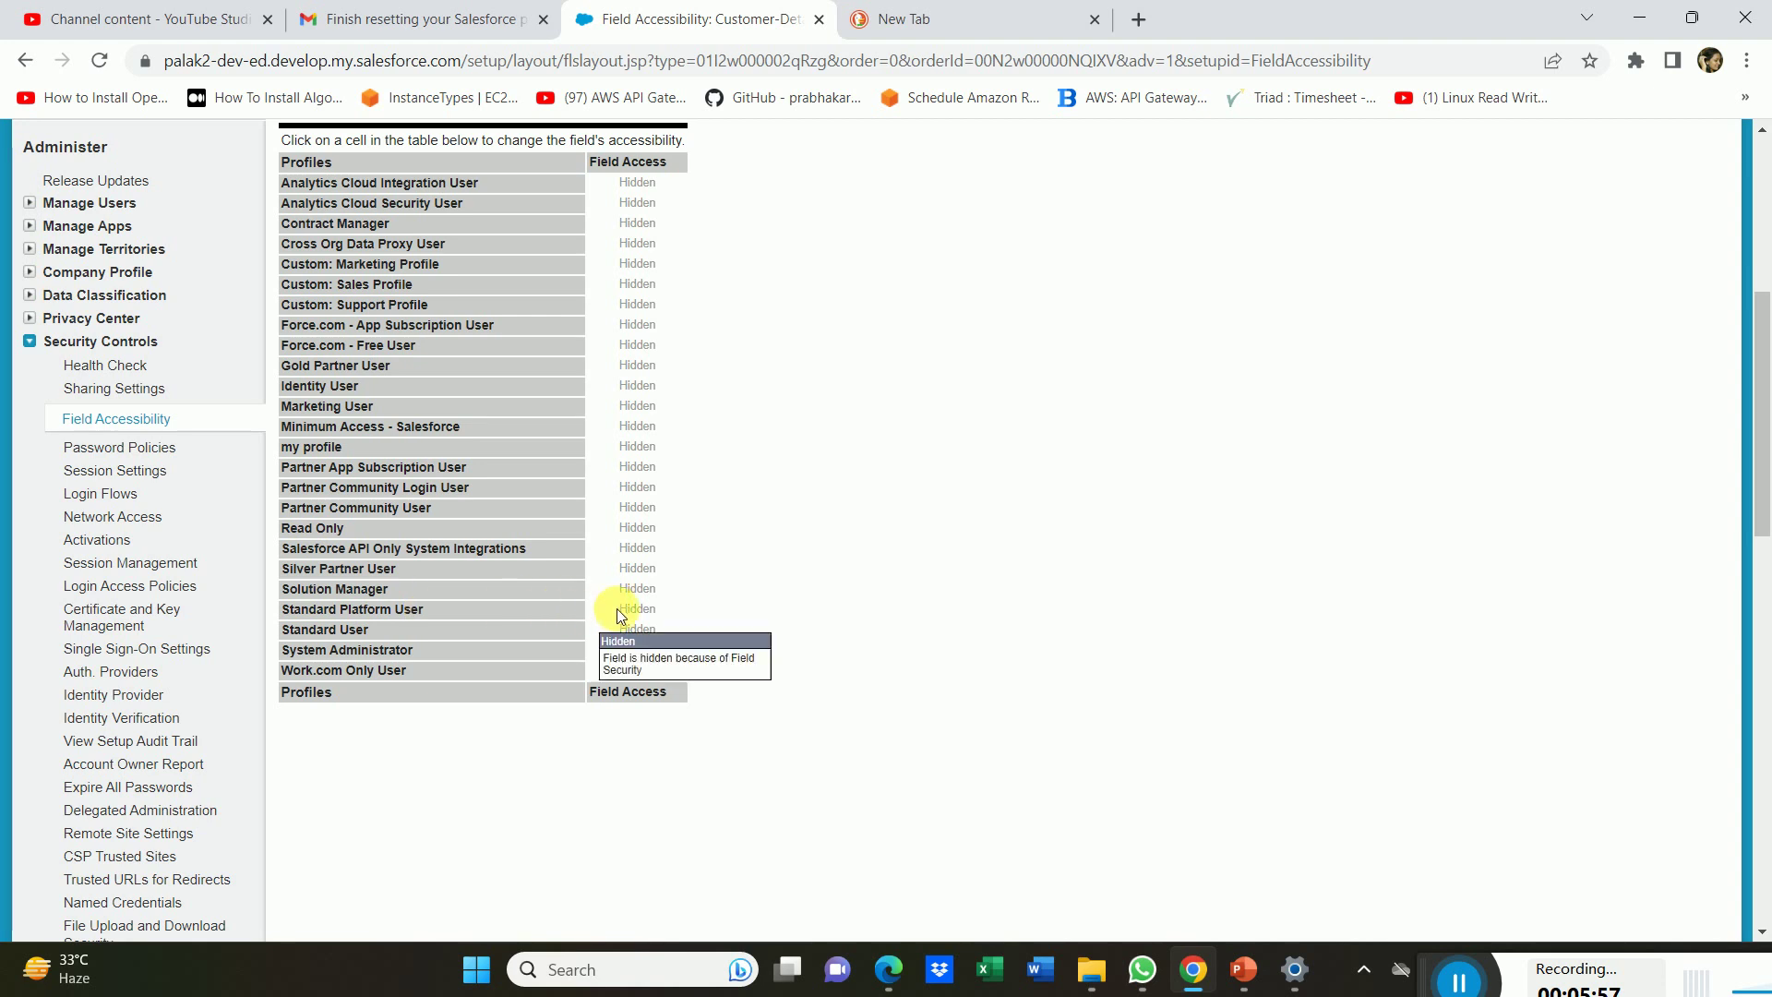
pyautogui.click(631, 614)
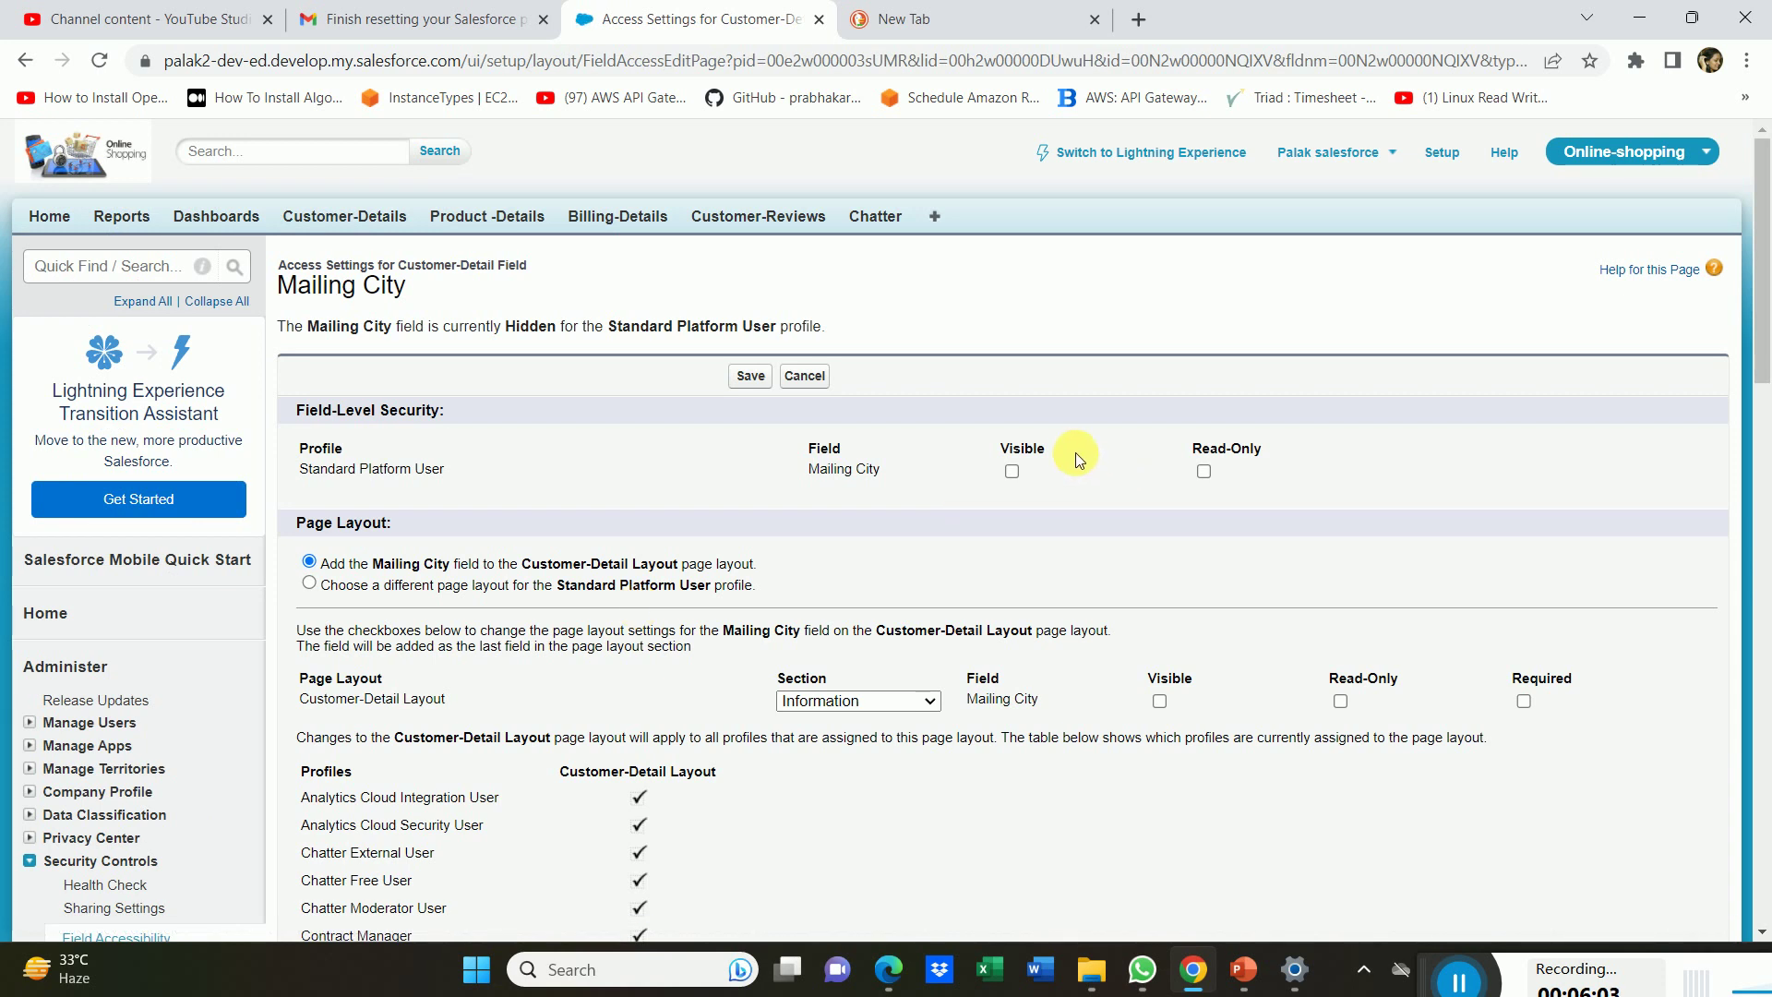
# Make Mailing City visible at field level for Standard Platform User, set it Visible and Required on the Customer-Detail Layout, and save.
pyautogui.click(1011, 471)
pyautogui.click(1204, 472)
pyautogui.click(1160, 702)
pyautogui.click(1524, 702)
pyautogui.click(750, 376)
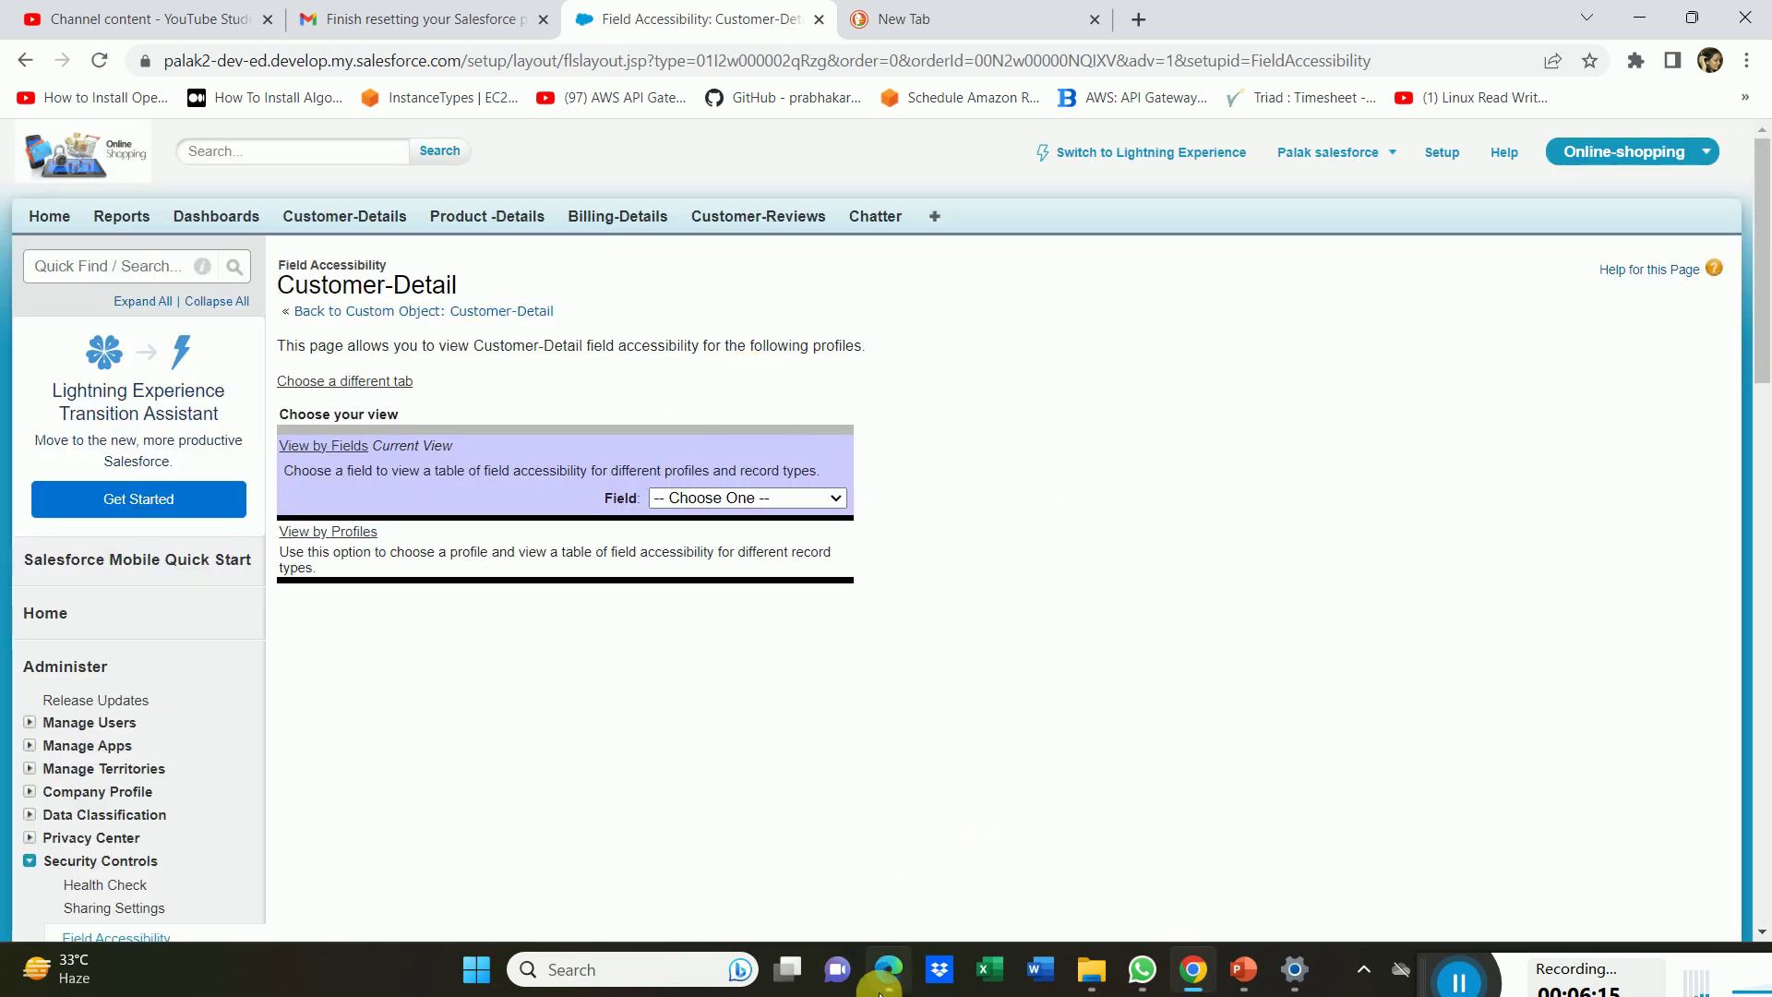
# Switch to Edge, reload the new Customer-Detail form, and check whether Mailing City accepts input.
pyautogui.click(882, 964)
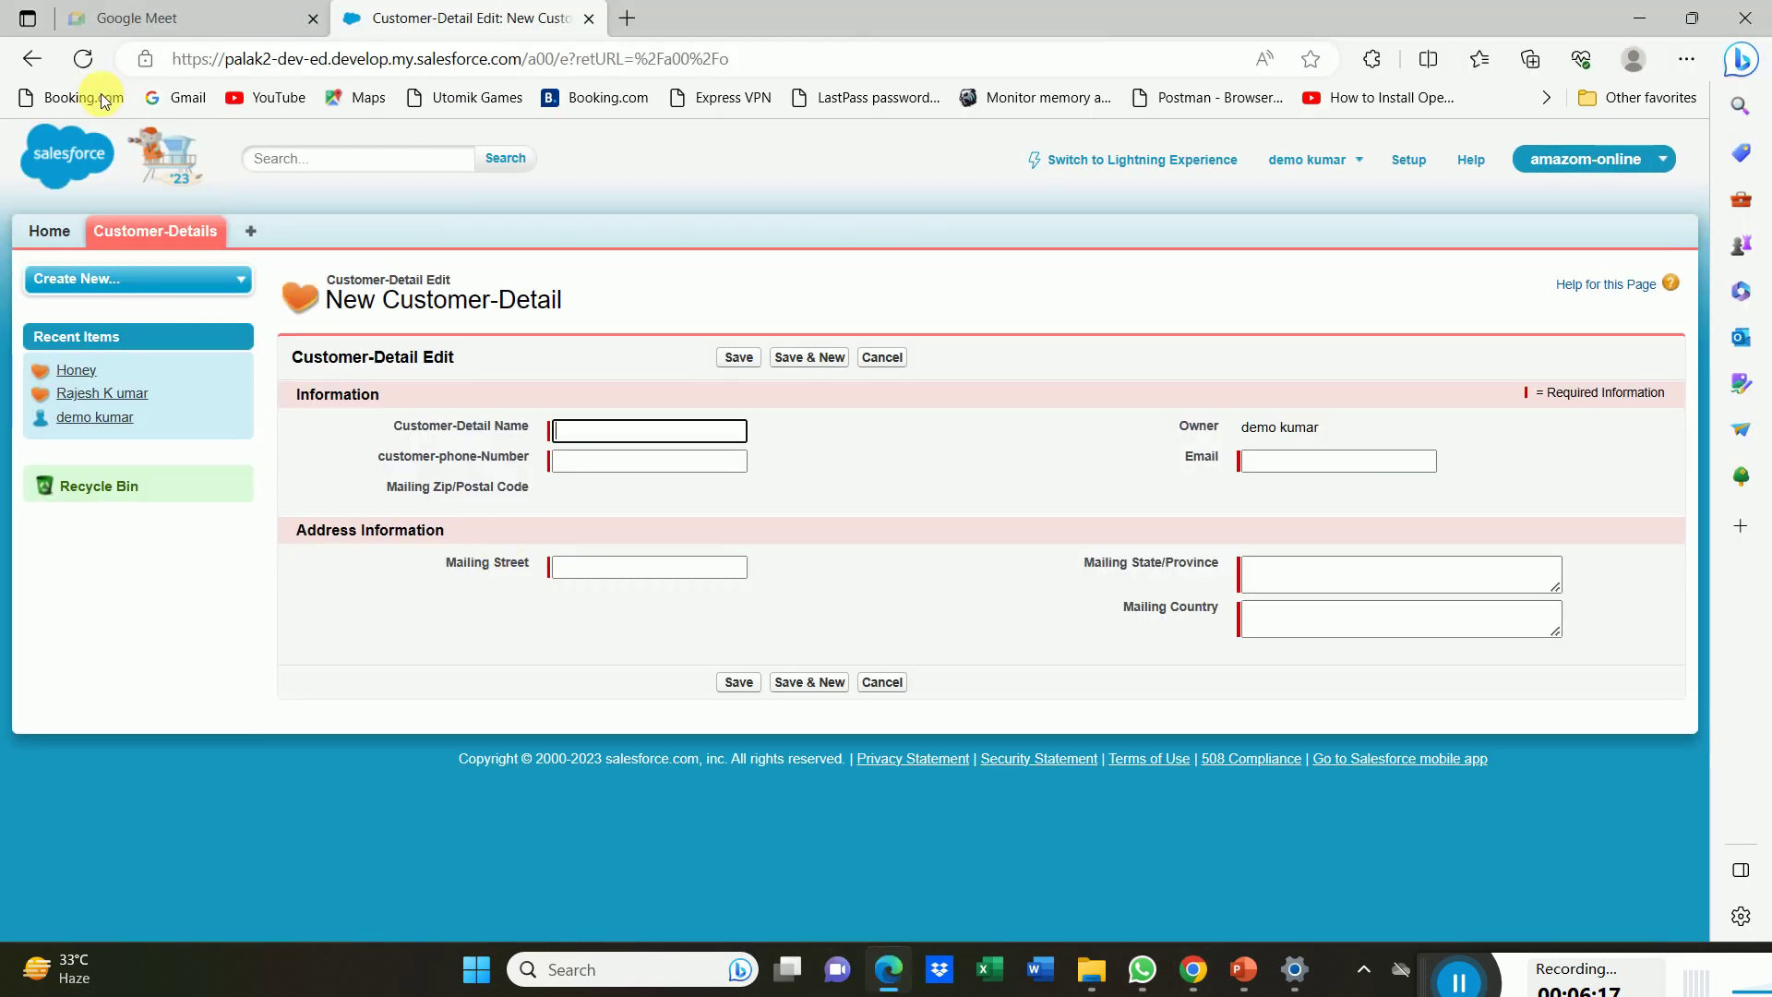
pyautogui.click(83, 59)
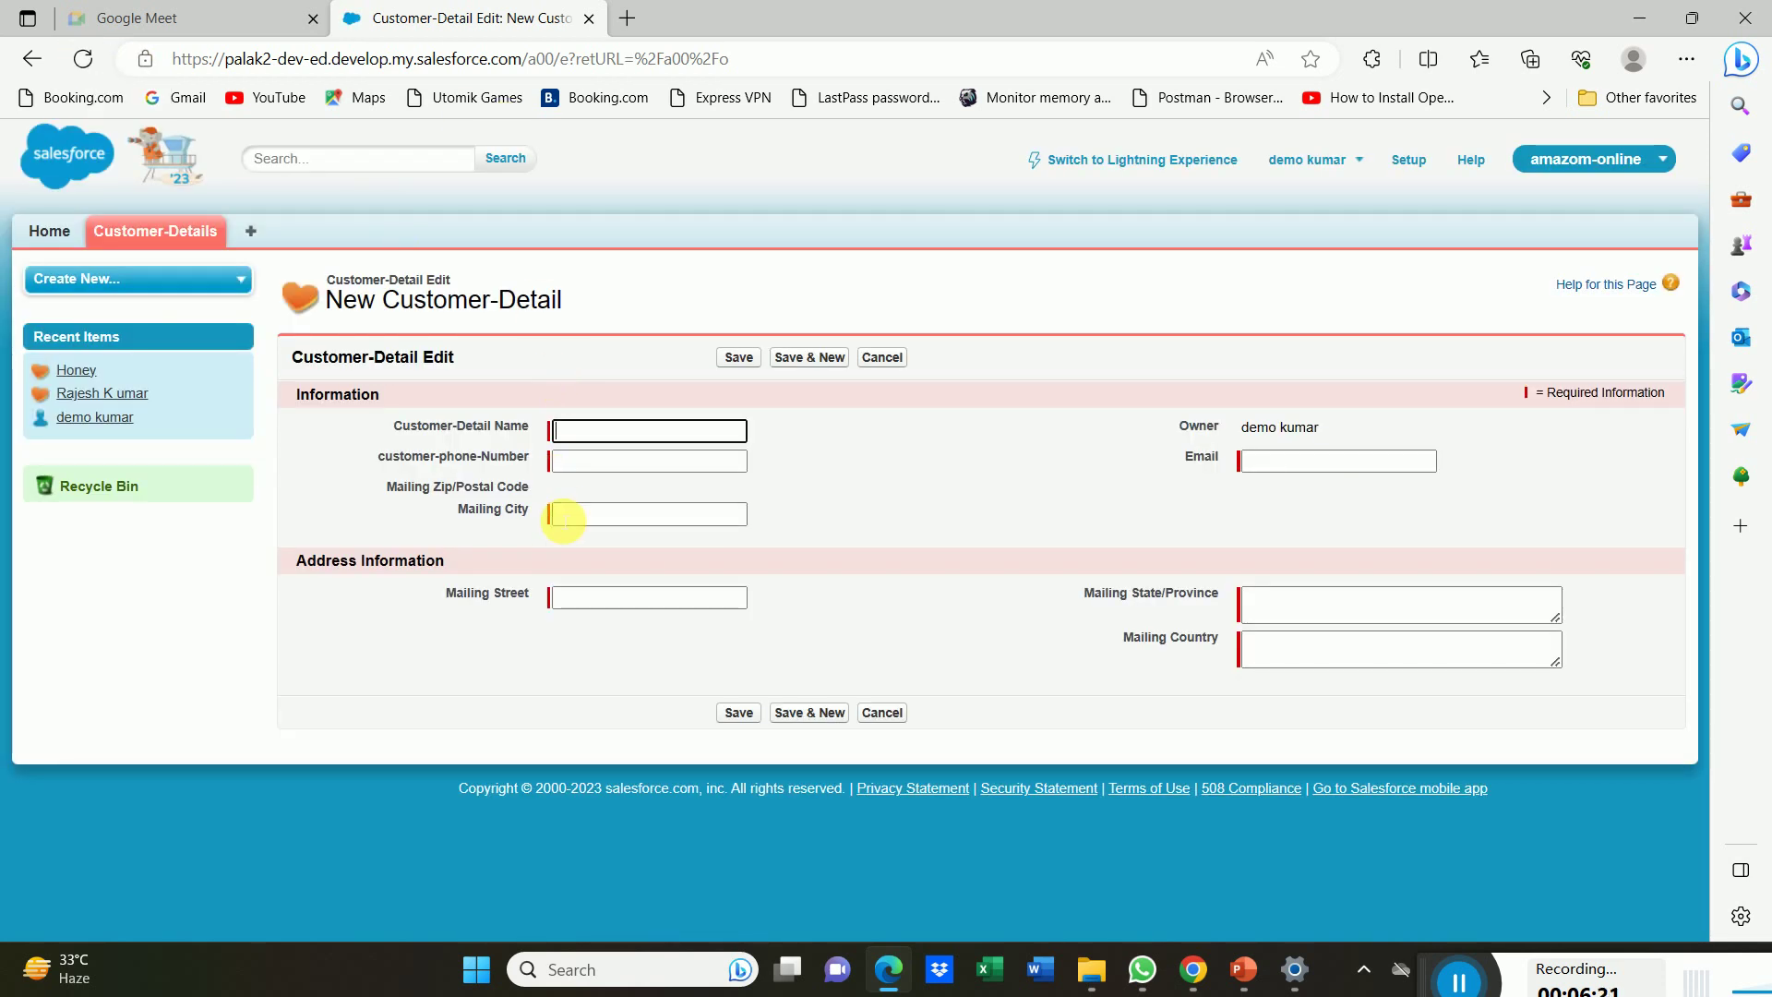
pyautogui.click(612, 521)
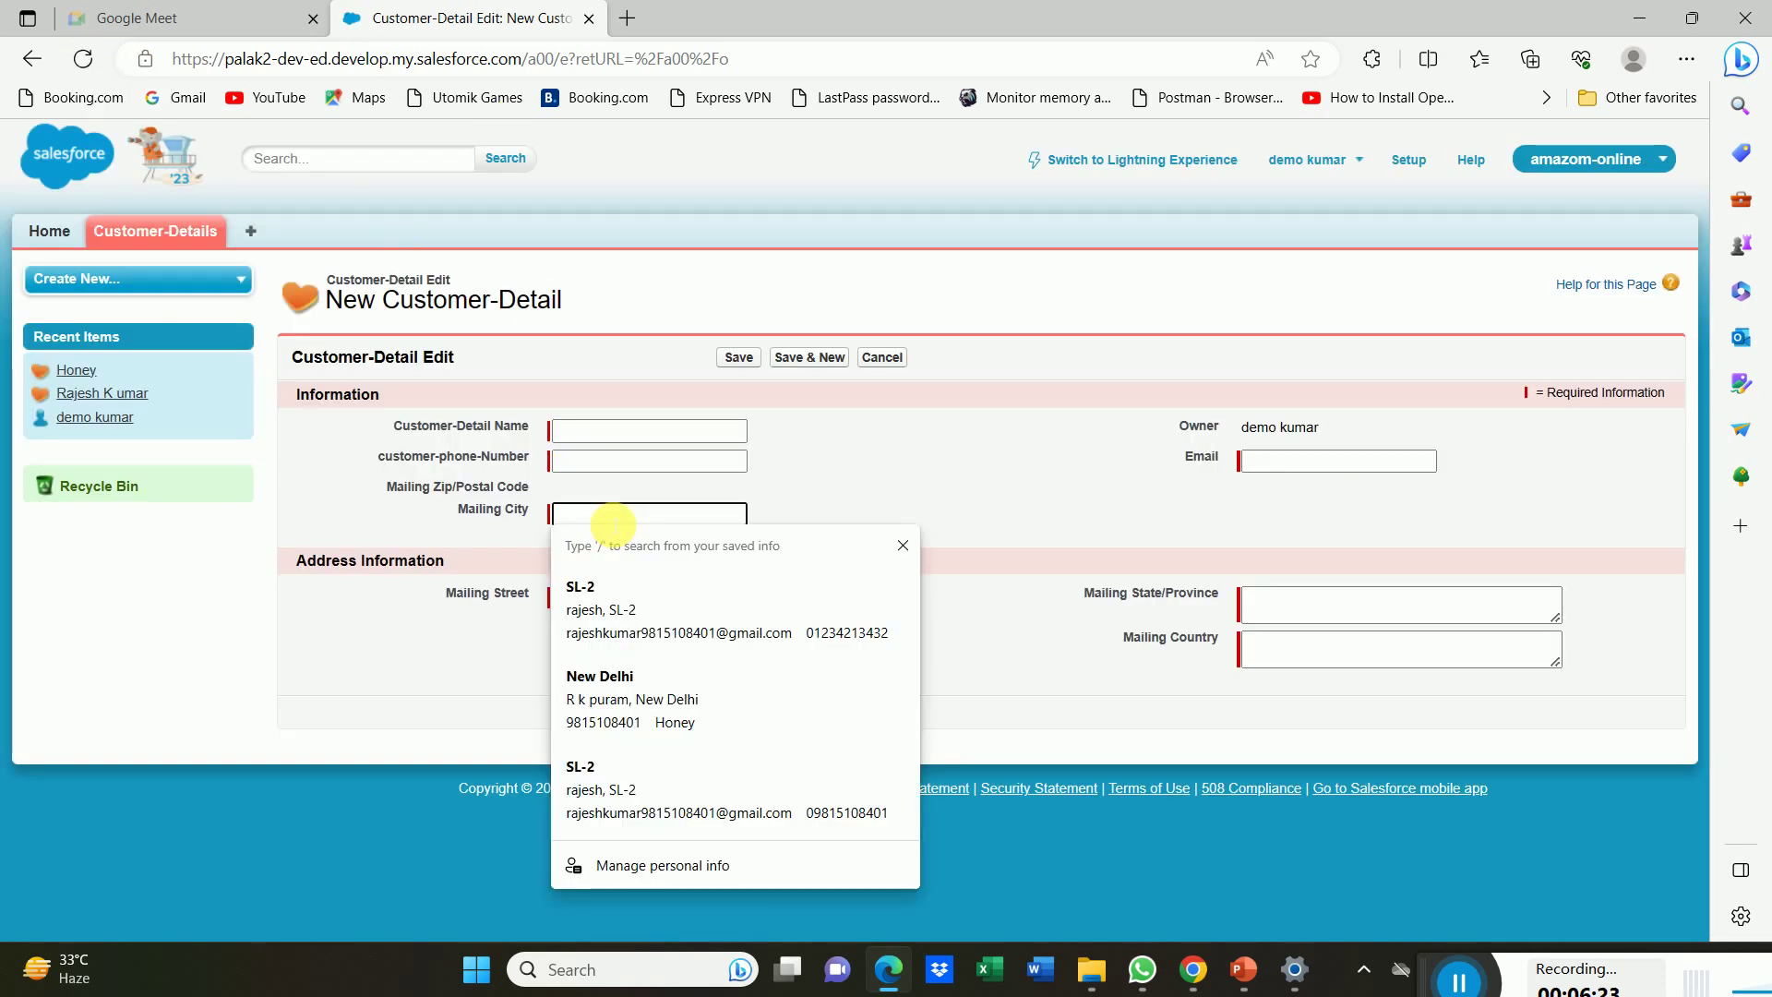
pyautogui.click(770, 495)
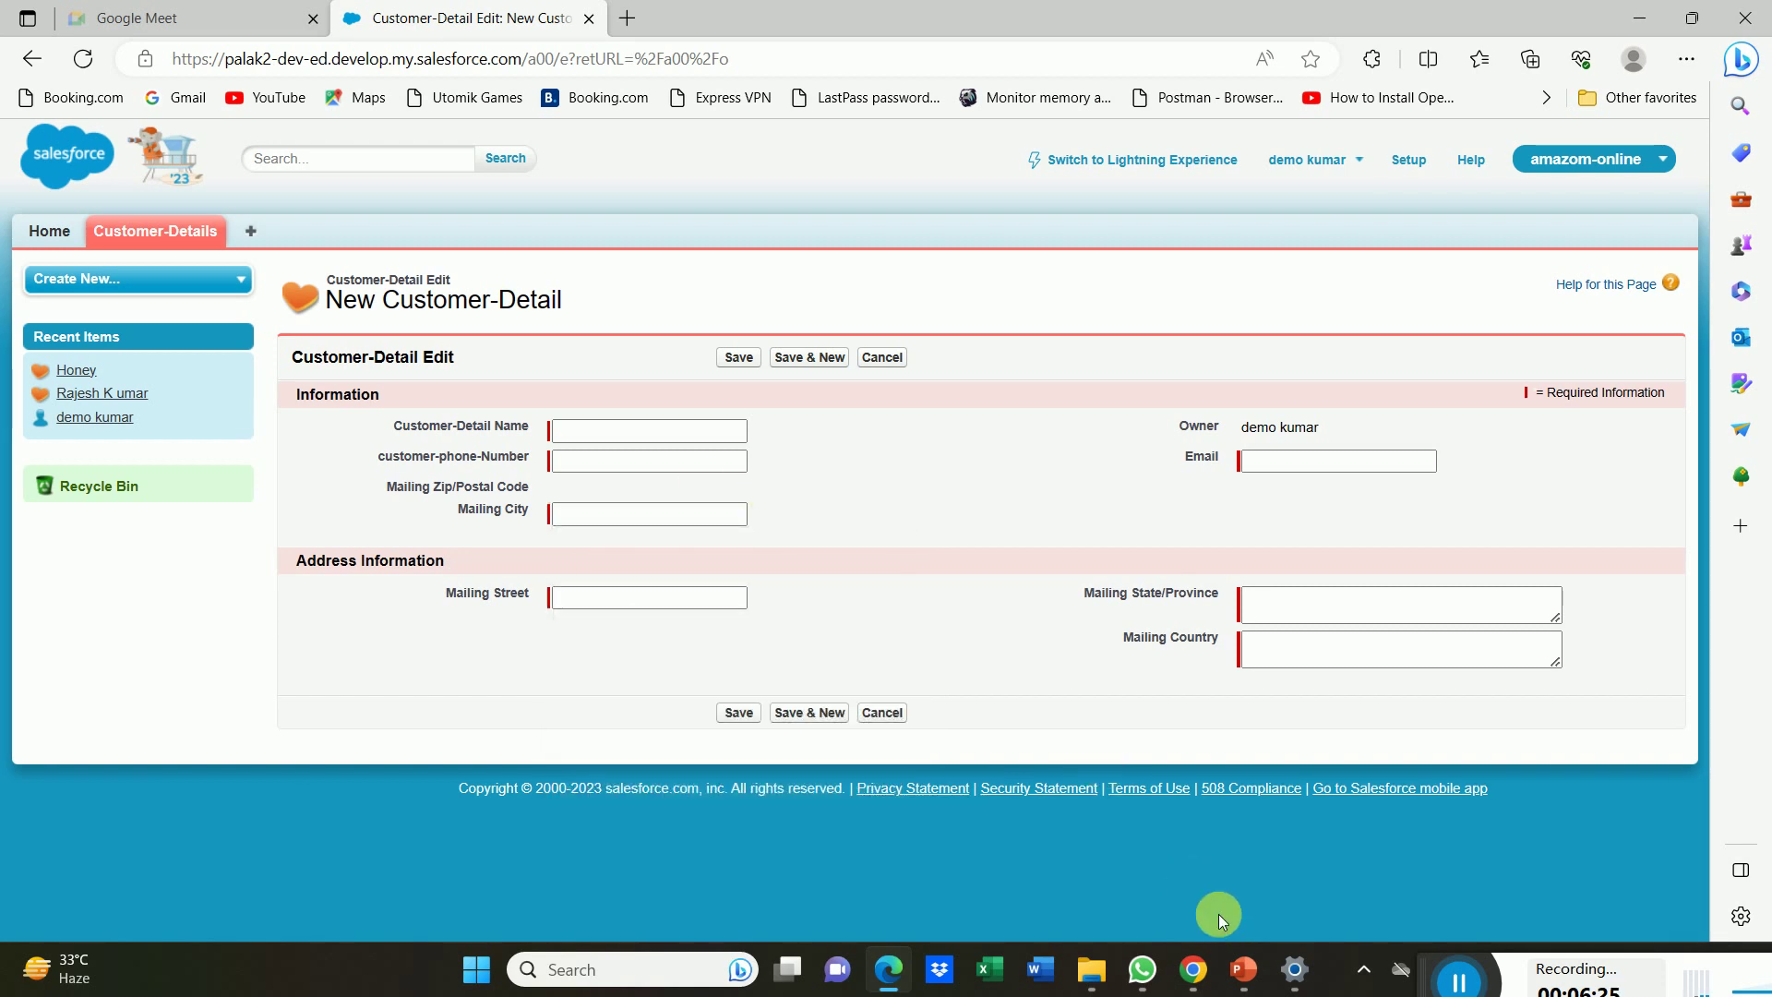
# Switch to PowerPoint to view the Field-Level Security In Salesforce slide.
pyautogui.click(1243, 972)
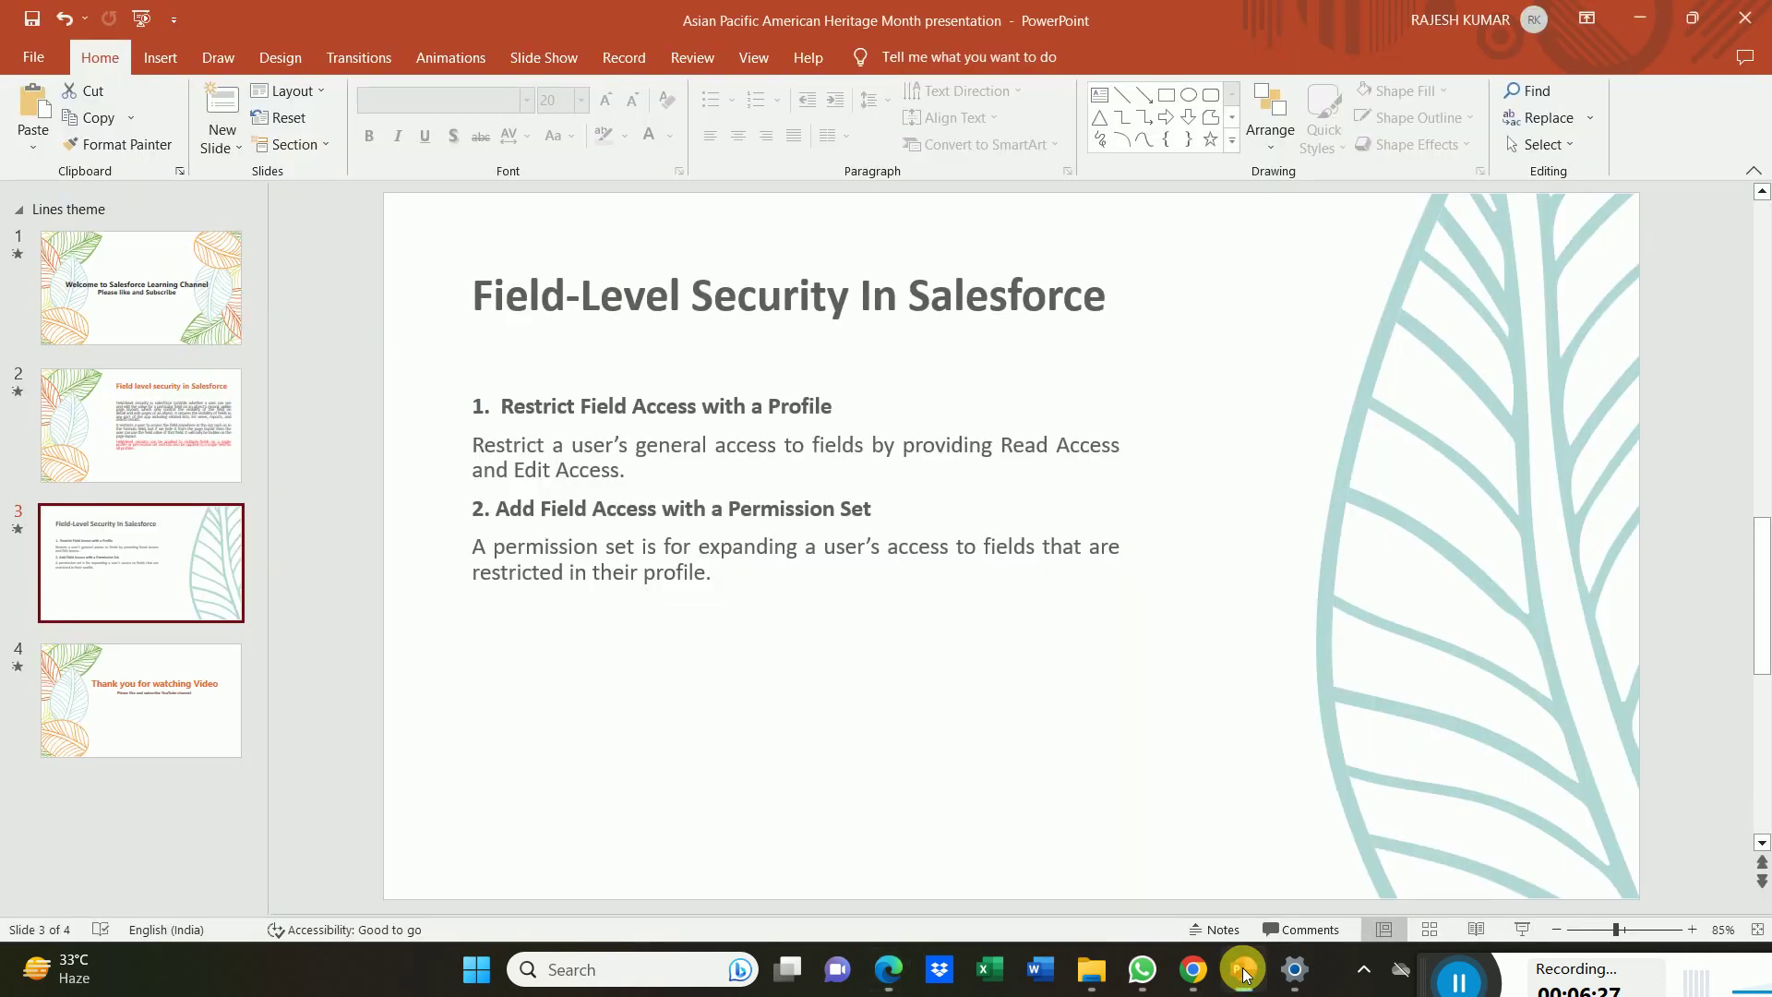